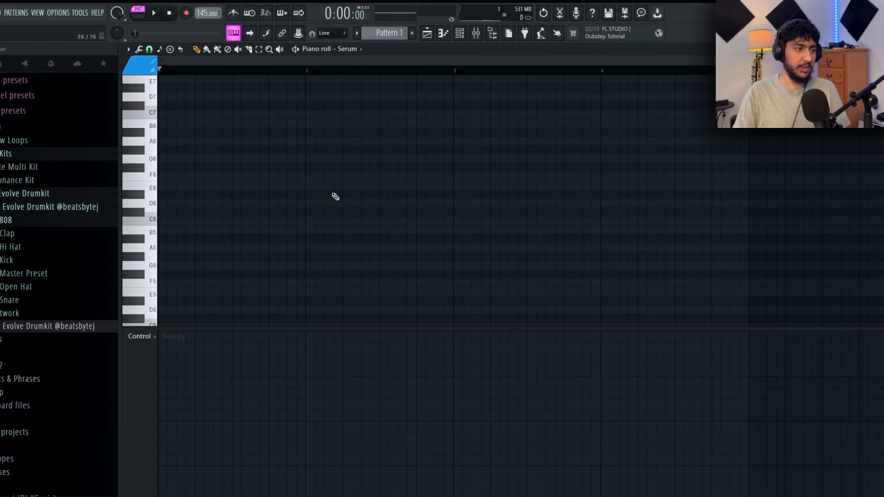
left_click(166, 203)
left_click(167, 141)
left_click(167, 176)
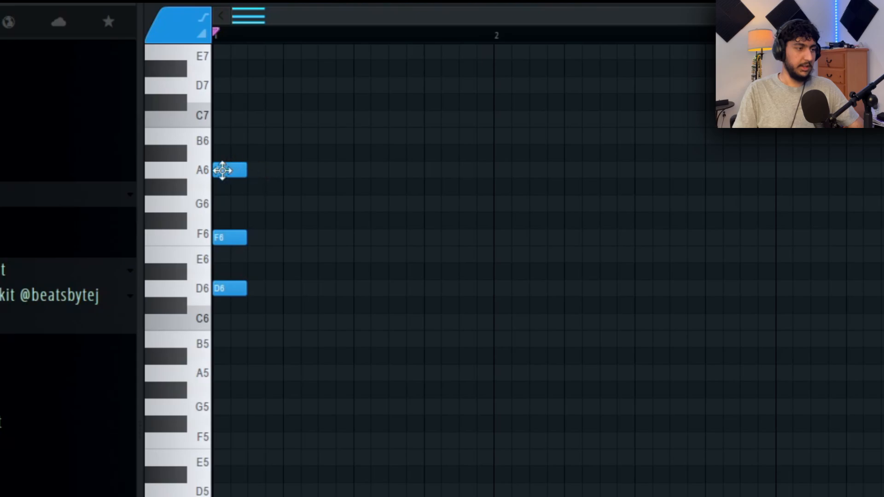
mouse_move(229, 171)
left_mouse_down()
mouse_move(229, 153)
mouse_move(229, 171)
left_mouse_up()
mouse_move(227, 242)
left_mouse_down()
mouse_move(228, 257)
mouse_move(230, 238)
left_mouse_up()
left_click_drag(365, 323, 200, 69, "ctrl")
left_click(493, 250, "ctrl")
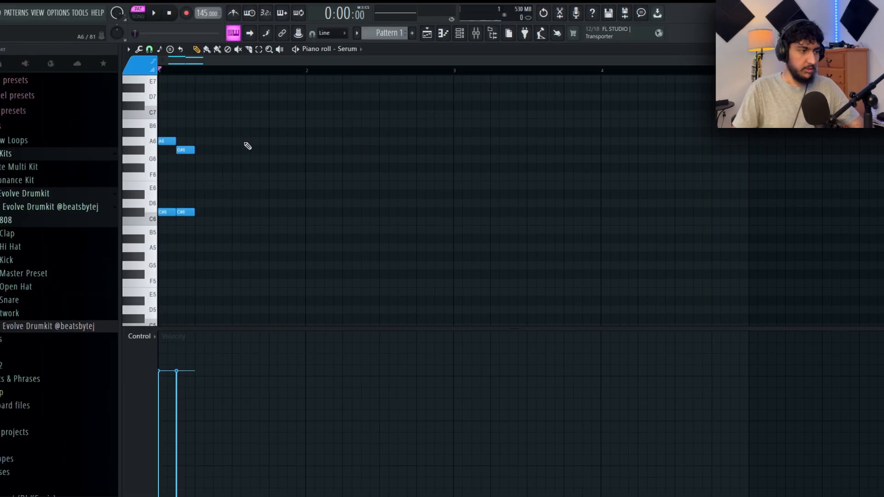
- Draw the first three eighth-note pairs of bar 1: A6 with C#6, G#6 with C#6, and G#6 with D#6
left_click_drag(250, 225, 162, 138, "ctrl")
left_click(265, 153, "ctrl")
left_click(326, 175, "ctrl")
left_click_drag(202, 217, 184, 154, "ctrl")
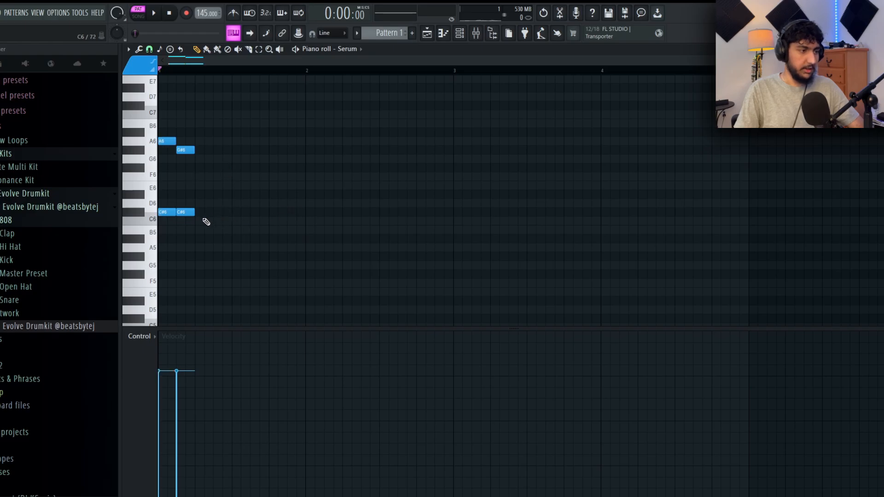
left_click_drag(185, 138, 189, 213, "ctrl")
left_click(204, 150)
left_click(198, 195)
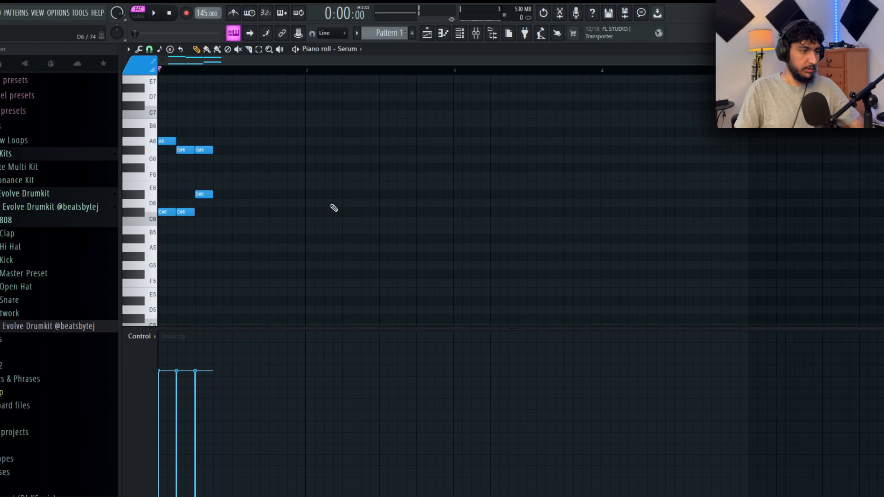
- Add G#6 with G#5 as the fourth eighth-note pair of bar 1 and play the half bar back
left_click(217, 152)
left_click(216, 204)
right_click(215, 205)
left_click(215, 212)
key("space")
key("space")
left_click_drag(225, 212, 224, 263)
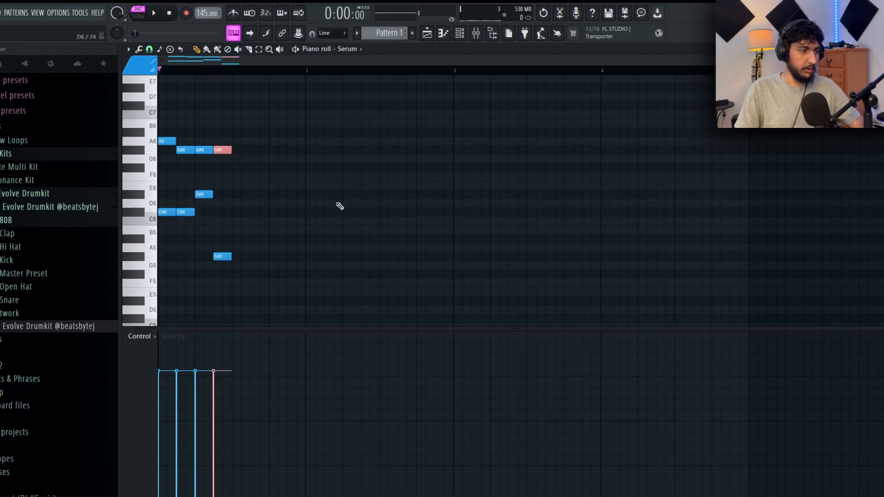
key("space")
key("space")
- Duplicate the four pairs into the bar's second half, keeping only two pairs there, and change their upper notes to G#6 and F#6
key("ctrl+b")
left_click(352, 186)
left_click_drag(324, 278, 274, 175)
key("Delete")
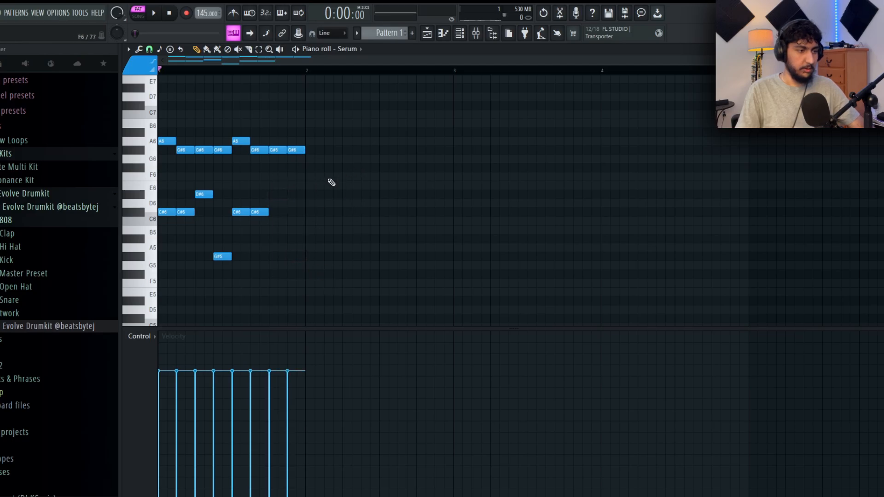
left_click_drag(243, 150, 253, 151)
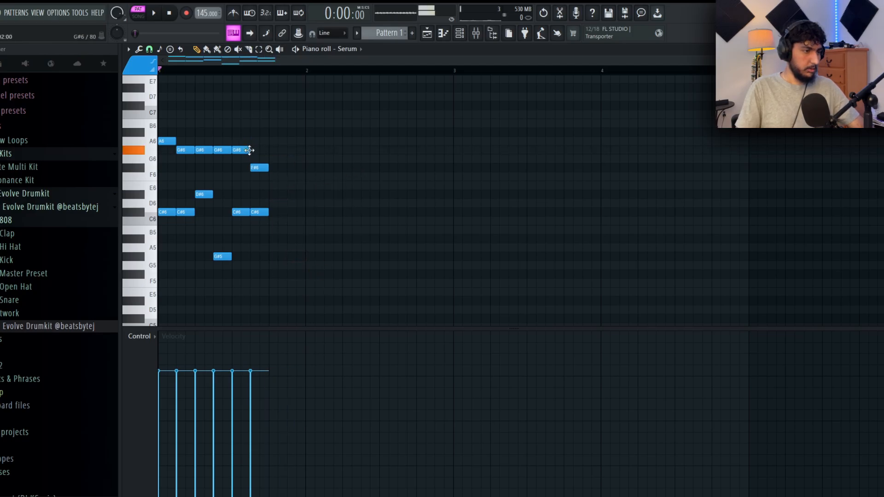
key("space")
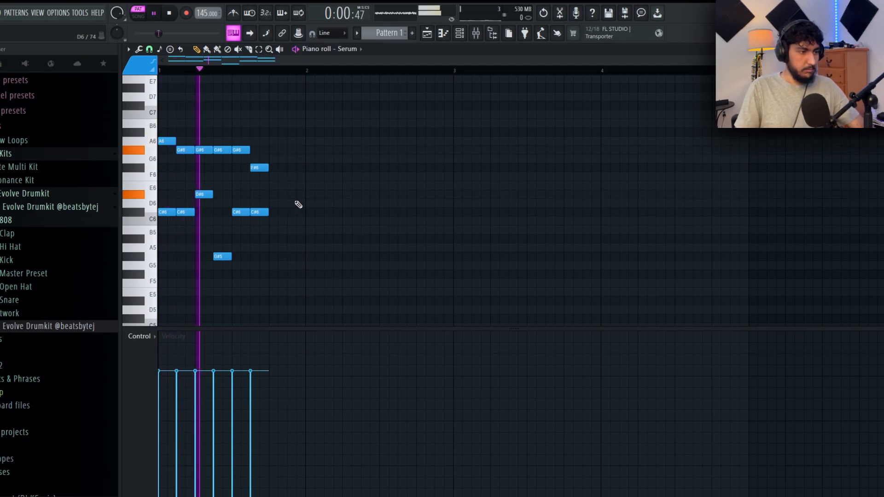
key("space")
- Complete bar 1 with two eighth-note pairs, G#6 with D#6 and G#6 with E6, and play it back
left_click(275, 196)
left_click(288, 178)
right_click(290, 178)
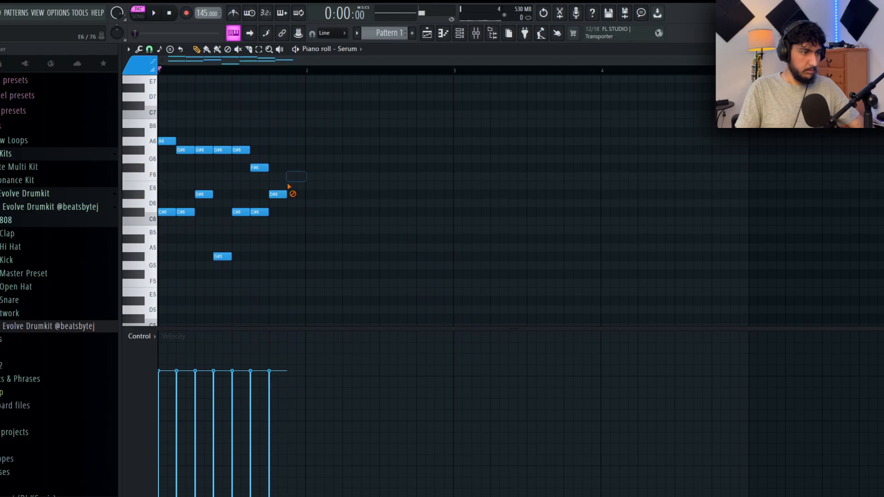
left_click(289, 188)
mouse_move(278, 139)
left_mouse_down()
mouse_move(279, 161)
mouse_move(279, 151)
left_mouse_up()
key("space")
left_click(294, 150)
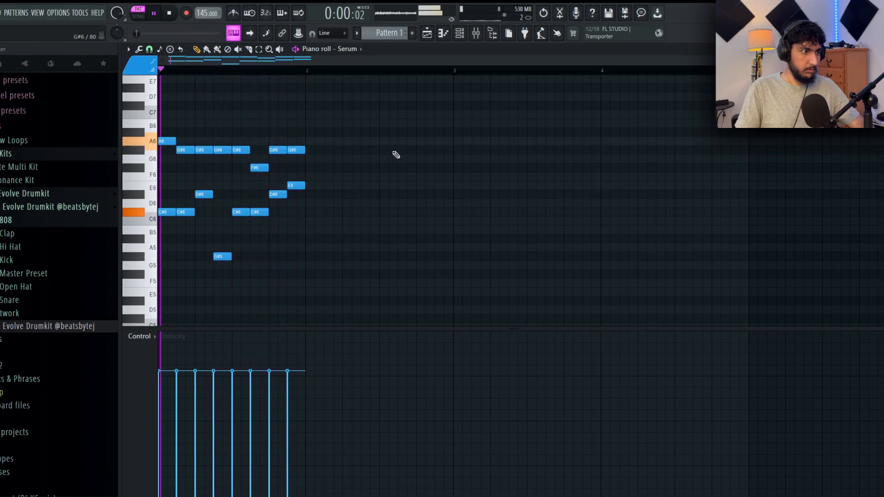
key("space")
- Duplicate the one-bar pattern repeatedly until it fills eight bars, and play it back
scroll(463, 211, "up", 1)
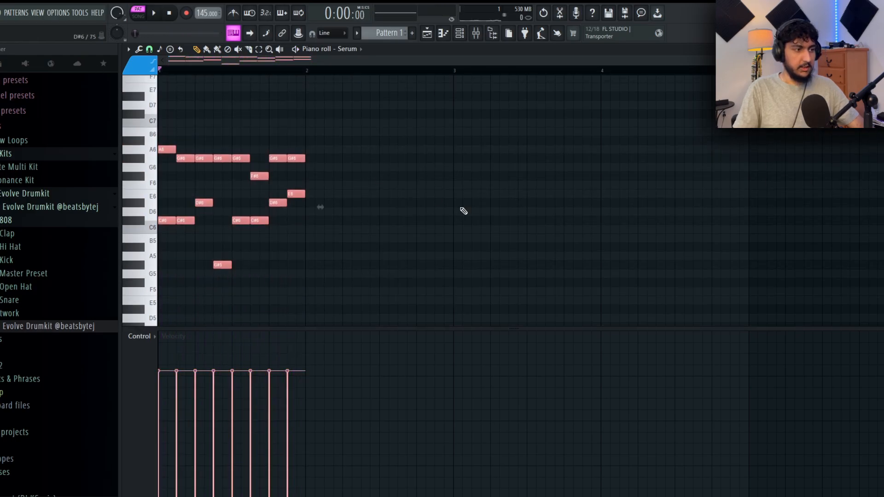
key("ctrl+b")
key("ctrl+d")
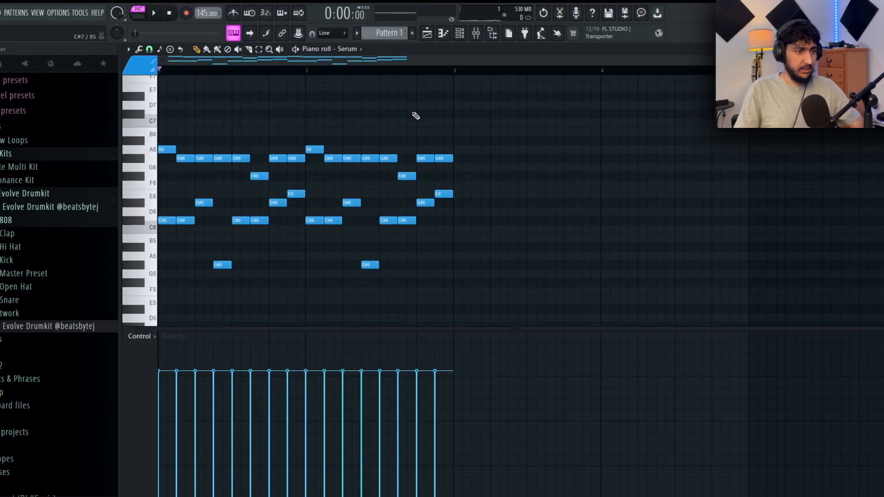
key("ctrl+b")
key("ctrl+d")
key("ctrl+b")
scroll(418, 116, "down", 2)
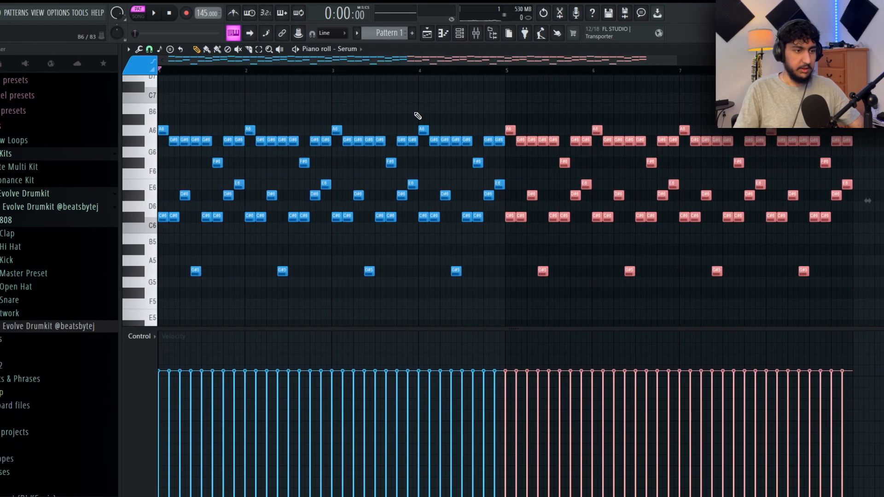
key("ctrl+d")
left_click_drag(851, 291, 172, 99)
scroll(342, 105, "up", 2)
key("ctrl+d")
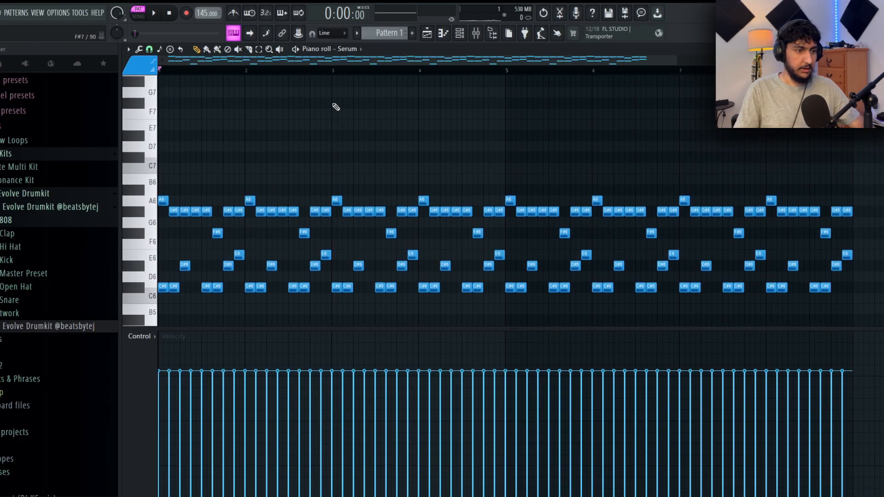
key("space")
scroll(333, 90, "down", 3)
scroll(360, 106, "up", 3)
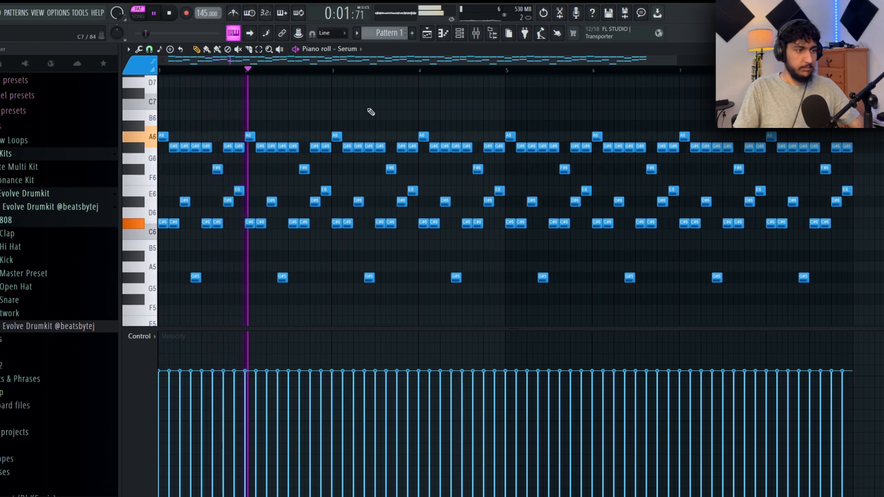
key("space")
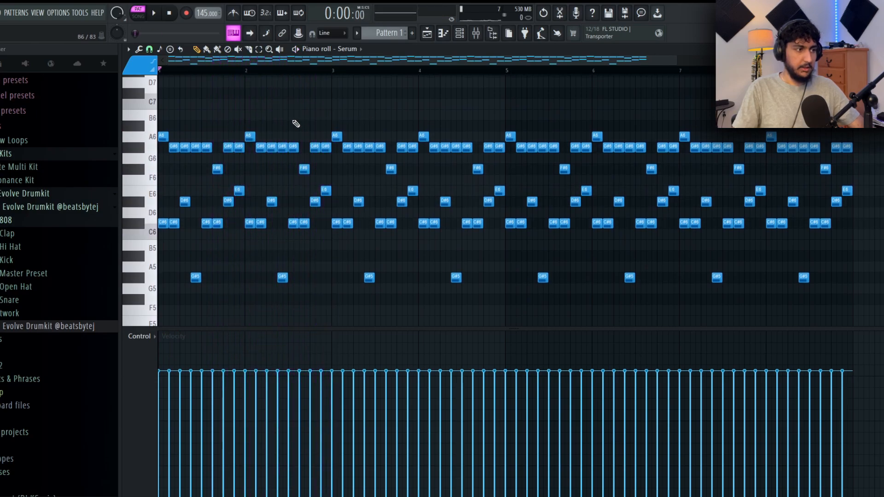
- Draw a higher melody of one-bar notes over bars 1 to 4: G#7, D#7, E7 and F#7
scroll(251, 134, "up", 3)
scroll(242, 108, "up", 3)
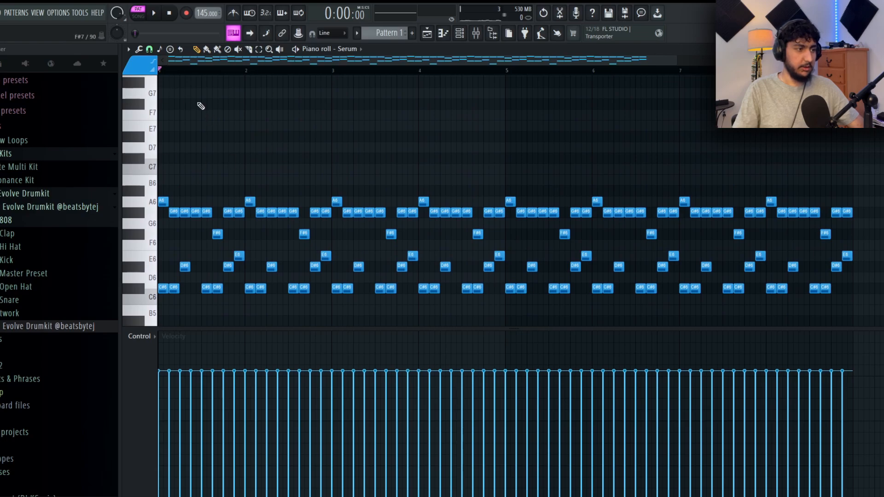
scroll(191, 117, "up", 2)
left_click(162, 147)
key("space")
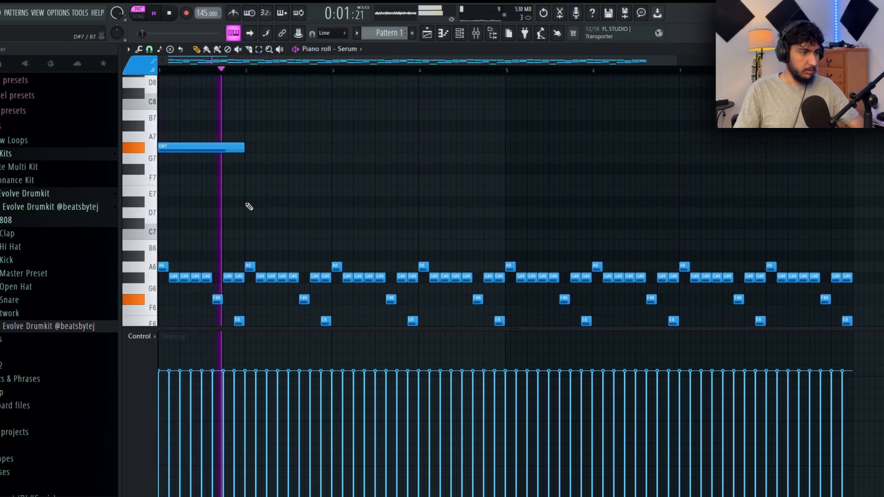
left_click(251, 201)
left_click(350, 169)
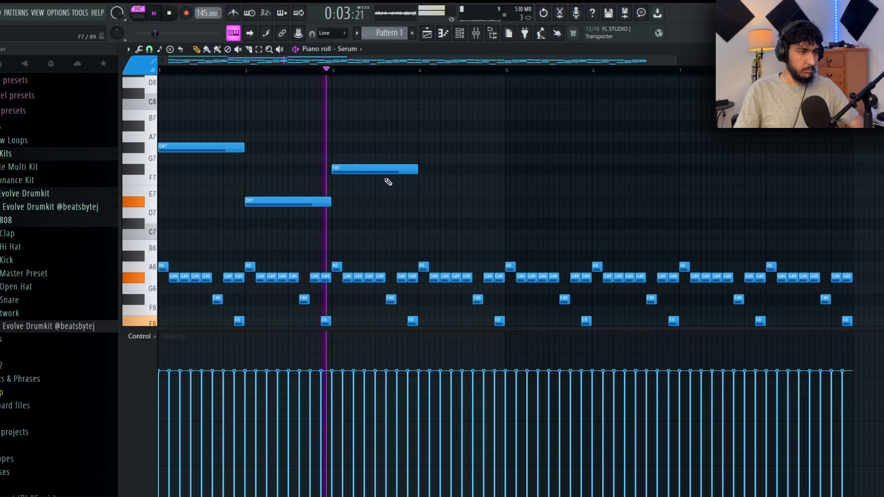
key("space")
left_click_drag(387, 171, 409, 191)
left_click(422, 171)
key("space")
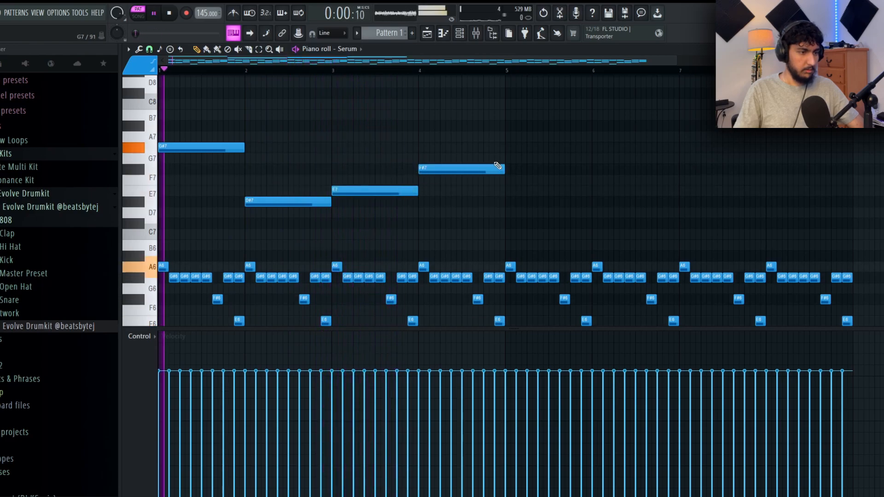
- Try duplicating the four one-bar melody notes into bars 5 to 8
scroll(458, 123, "down", 2)
scroll(449, 138, "down", 1)
left_click_drag(449, 193, 161, 111)
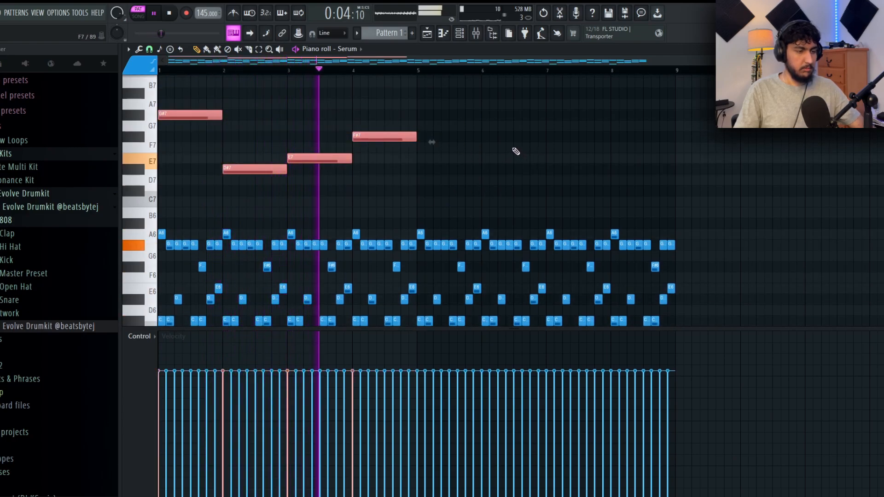
key("ctrl+b")
key("ctrl+d")
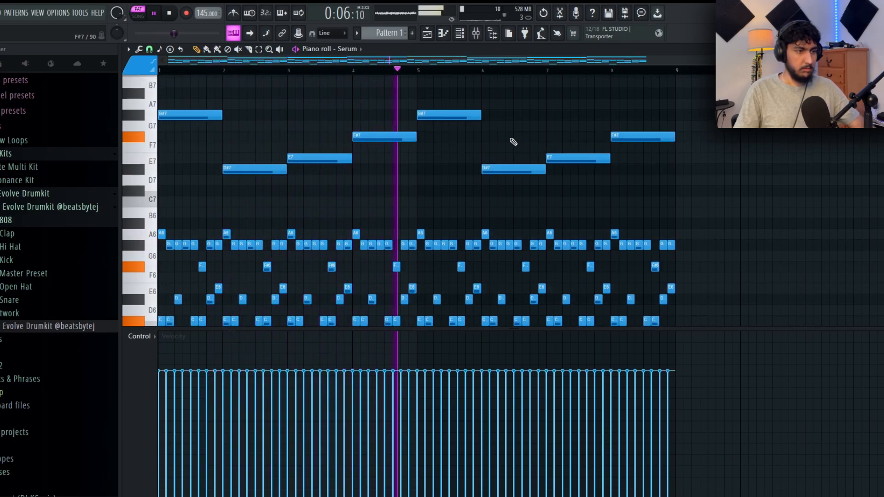
key("space")
key("ctrl+z")
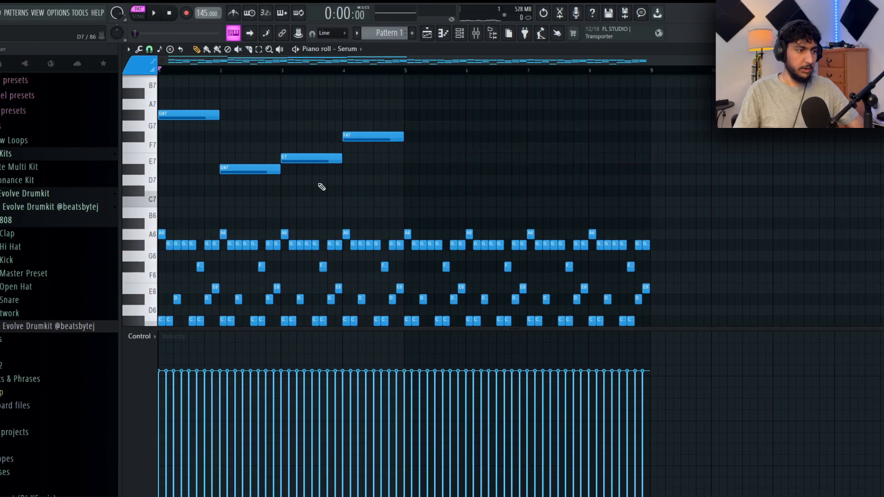
- Compress the four high melody notes to half a bar each so they span bars 1 and 2
left_click_drag(431, 186, 193, 87)
left_click_drag(416, 158, 315, 165)
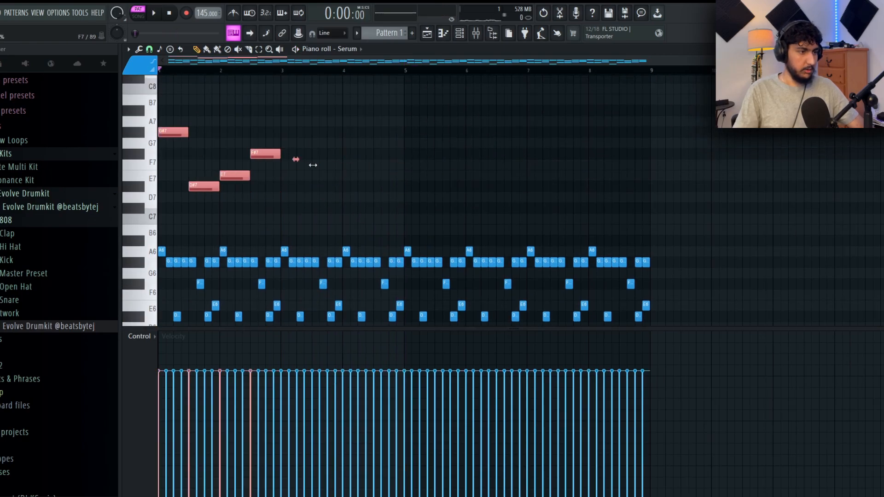
left_click(454, 179)
- Continue the melody through bars 3 and 4 with half-bar notes E7, D#7, C#7 and F#7 while playing the pattern
key("space")
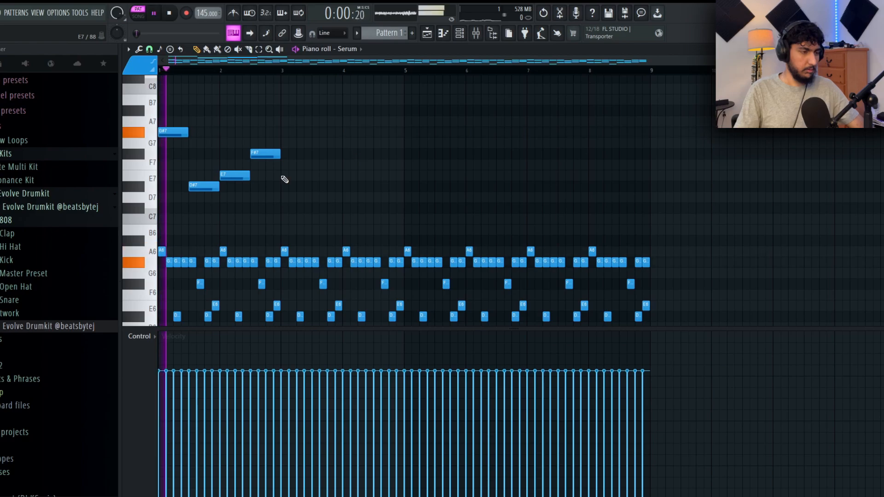
left_click(283, 176)
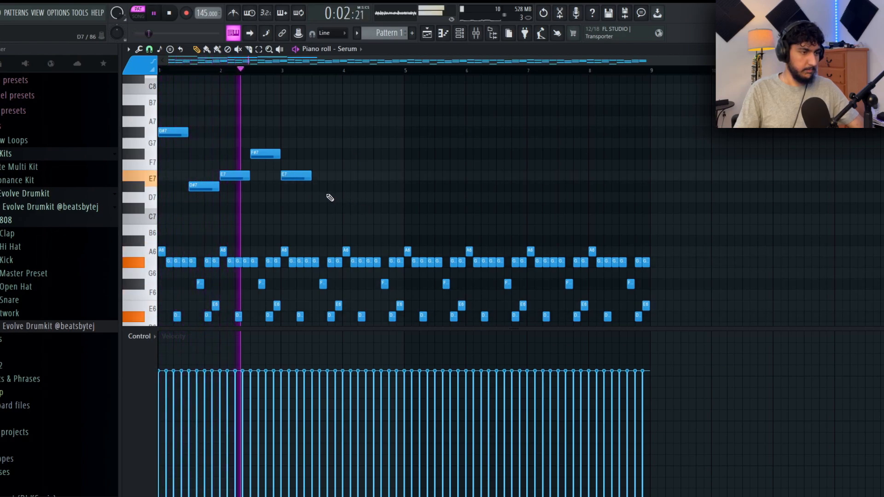
left_click(321, 186)
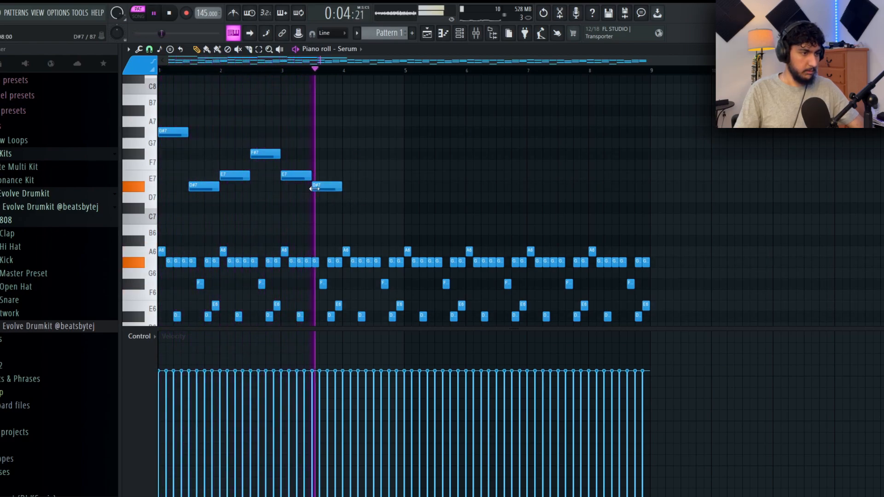
left_click(351, 207)
left_click(374, 164)
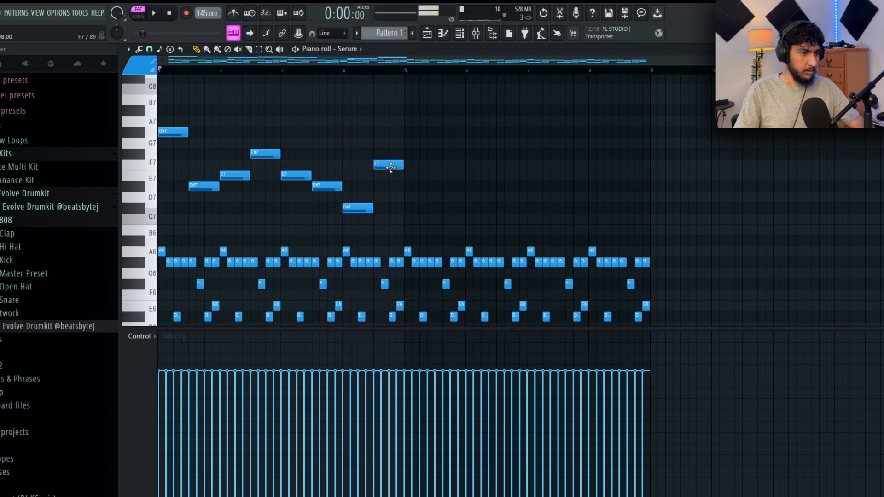
left_click_drag(373, 164, 374, 153)
left_click_drag(429, 193, 423, 190)
- Duplicate the four-bar high melody into bars 5 to 8
left_click_drag(426, 232, 159, 90)
key("ctrl+b")
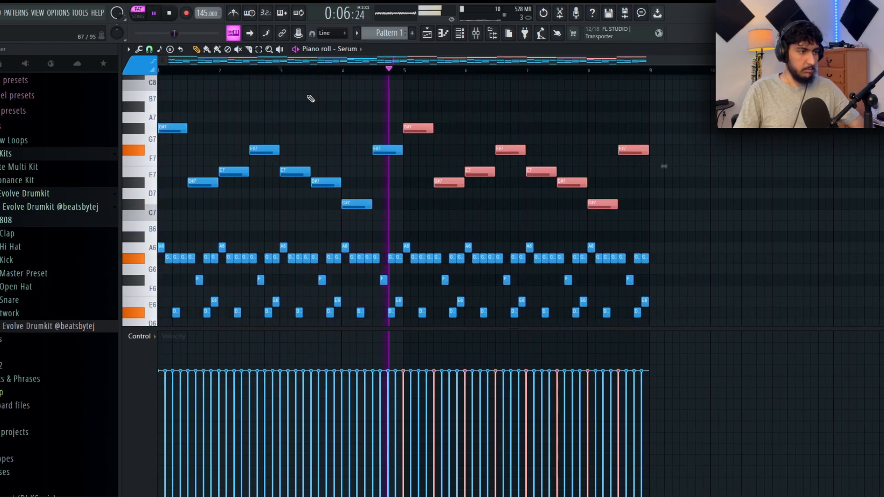
key("ctrl+d")
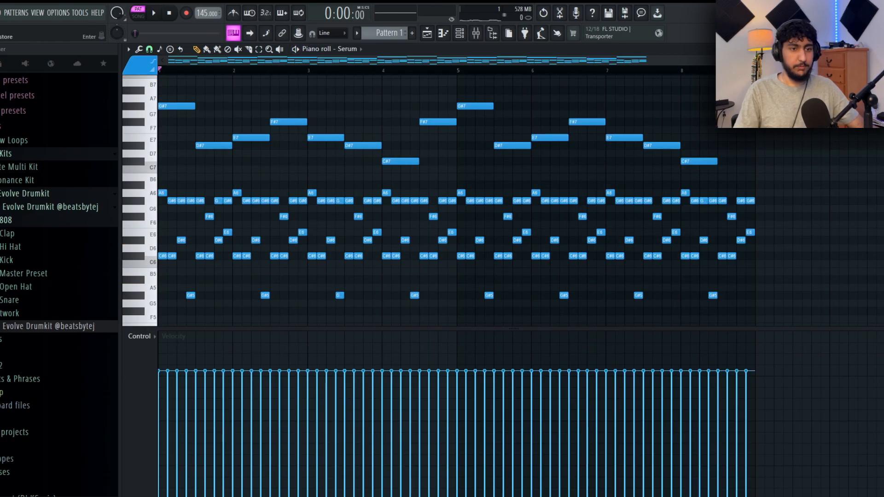
left_click_drag(788, 315, 132, 182)
key("ctrl+d")
left_click_drag(827, 174, 148, 73)
key("ctrl+d")
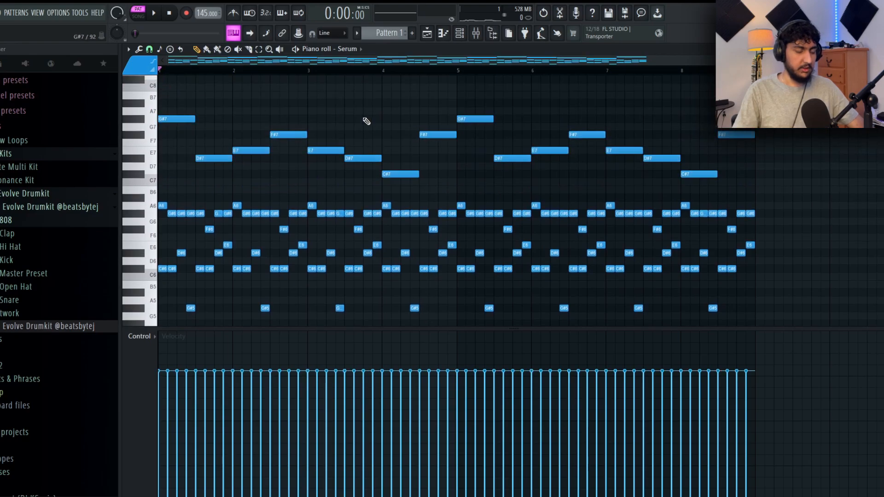
left_click_drag(835, 196, 198, 93)
key("ctrl+d")
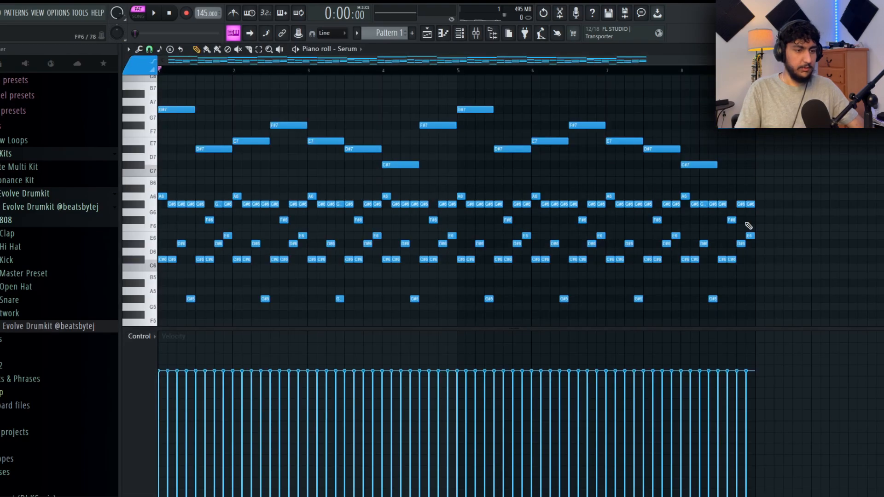
left_click_drag(807, 318, 142, 107)
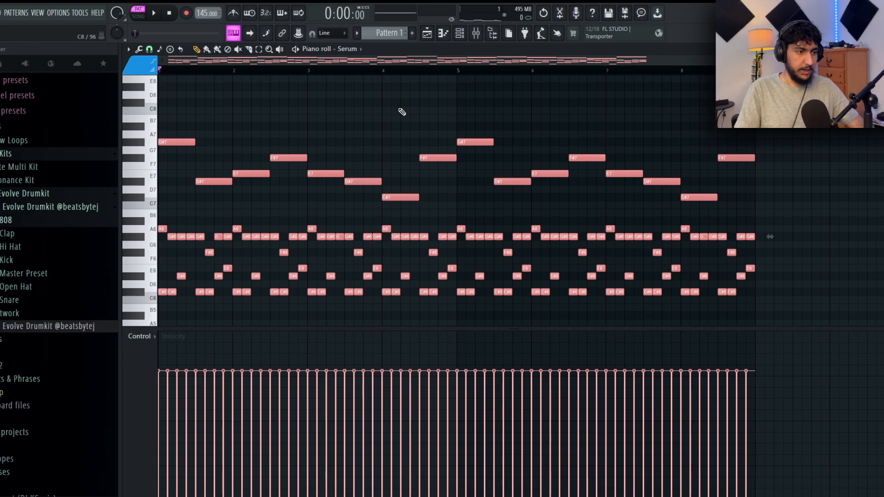
key("ctrl+d")
scroll(850, 182, "down", 2)
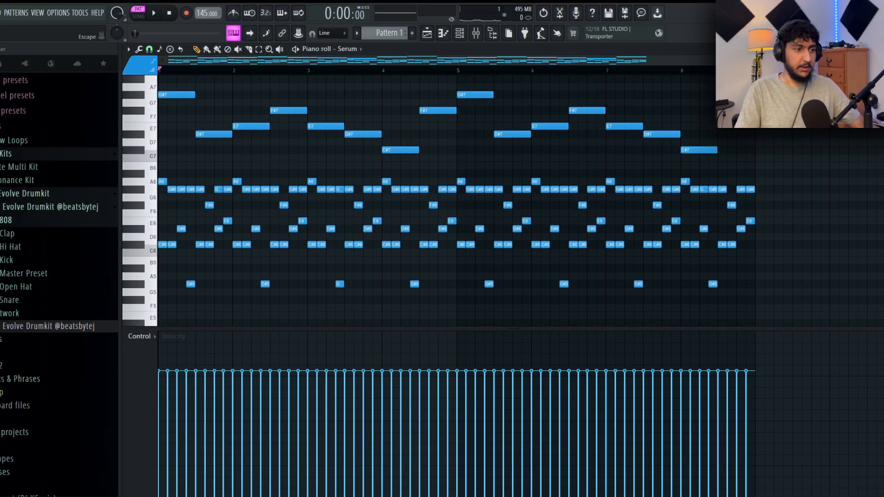
- Draw a four-bar C#3 note across bars 1 to 4 of the Omnisphere part and play the pattern
left_click(877, 49)
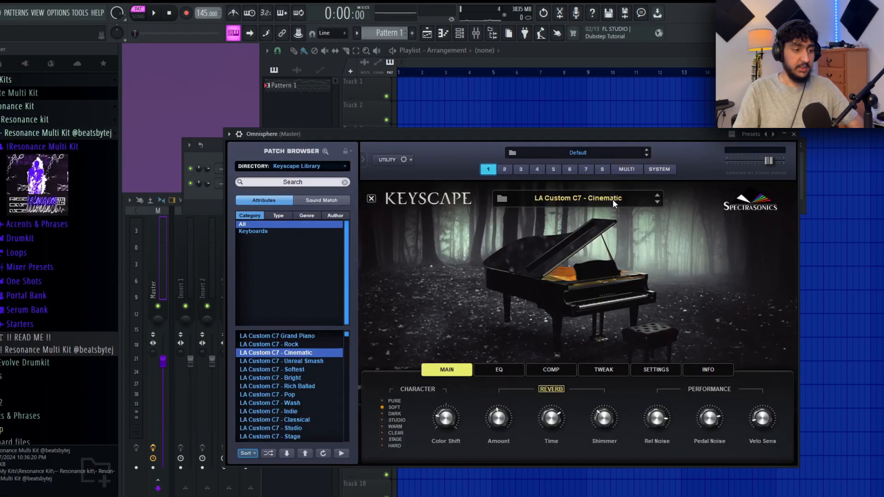
key("F7")
scroll(260, 139, "down", 8)
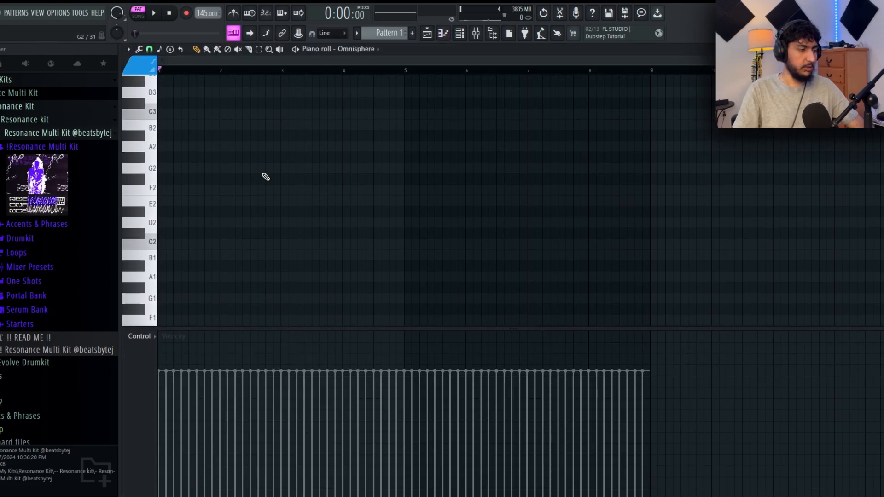
left_click(216, 200)
left_click(233, 359)
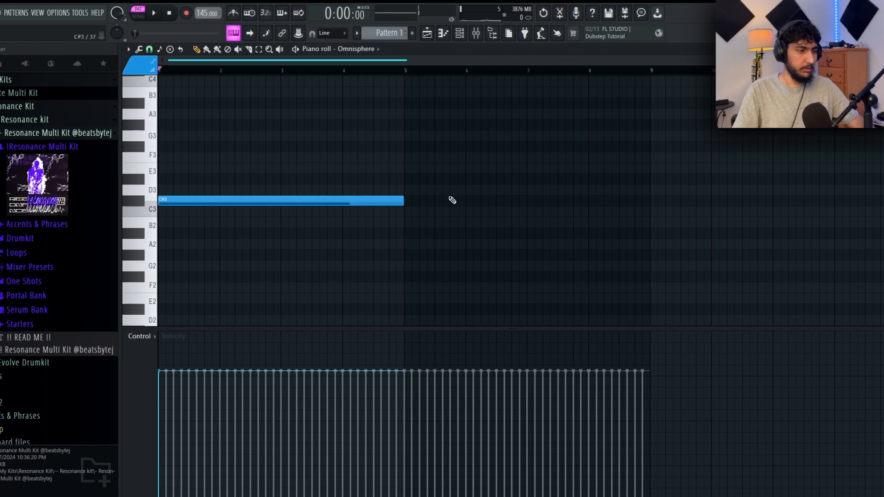
key("space")
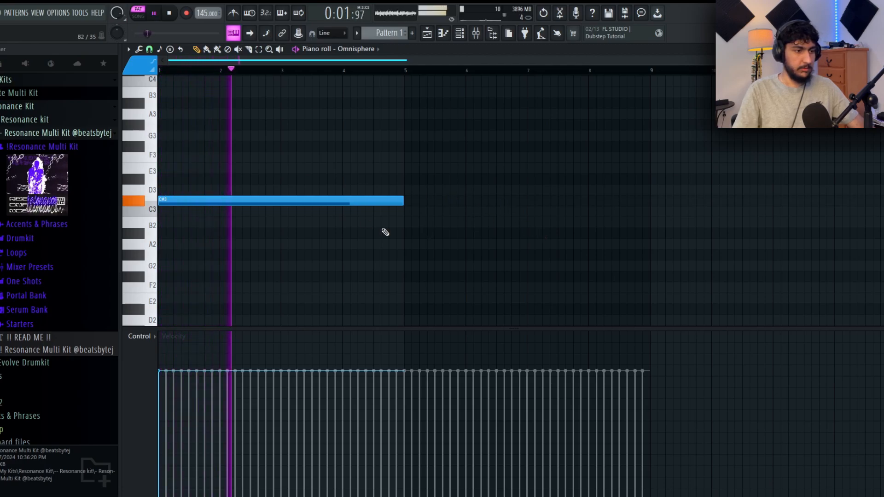
key("space")
- Duplicate the C#3 note into bars 5 to 8 and copy both notes an octave down to C#2
key("ctrl+b")
key("ctrl+a")
key("ctrl+d")
left_click(409, 74)
key("ctrl+a")
scroll(465, 138, "down", 2)
scroll(465, 137, "down", 2)
left_click_drag(231, 140, 209, 269)
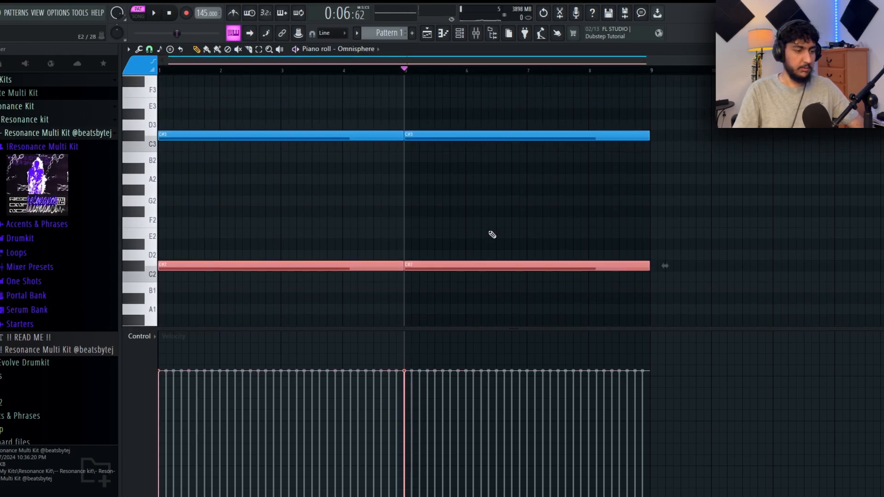
- Lower the velocity of the two C#2 notes and play the pattern
scroll(410, 182, "down", 5)
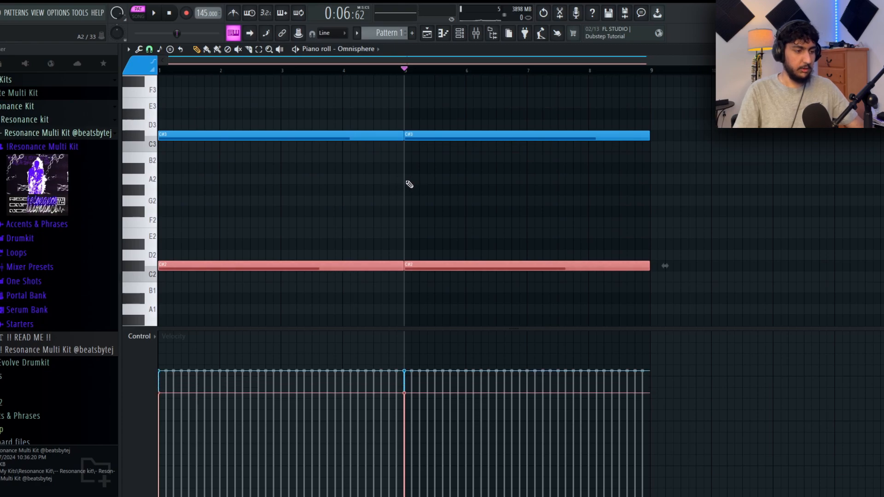
left_click(427, 116, "ctrl")
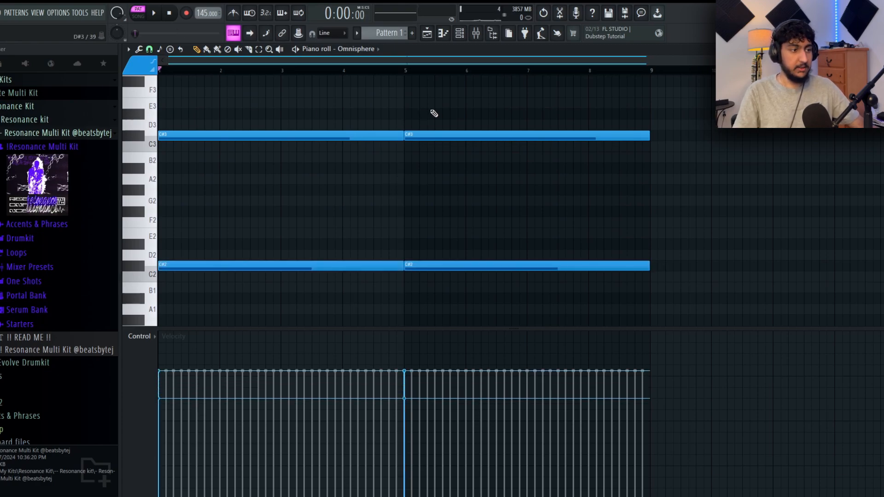
key("space")
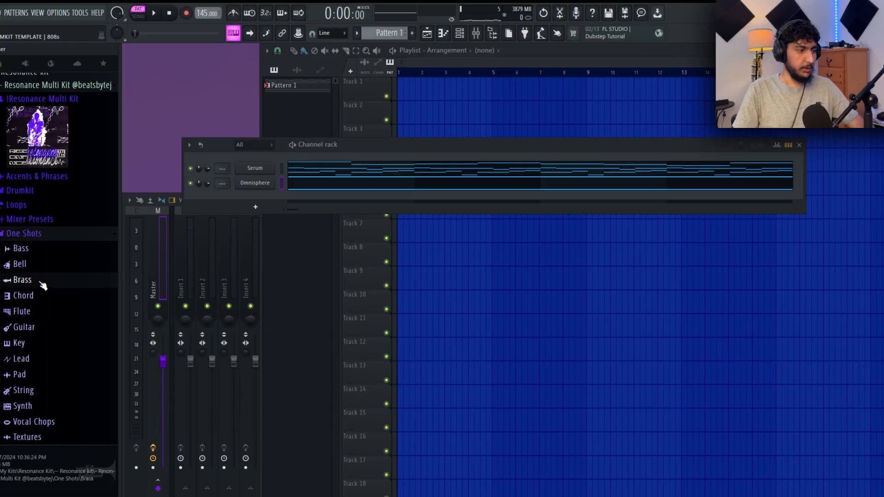
- Add the Brass - Summon (C) one-shot from the Resonance kit as a channel and normalize its sample
left_click(43, 281)
left_click_drag(46, 244, 277, 195)
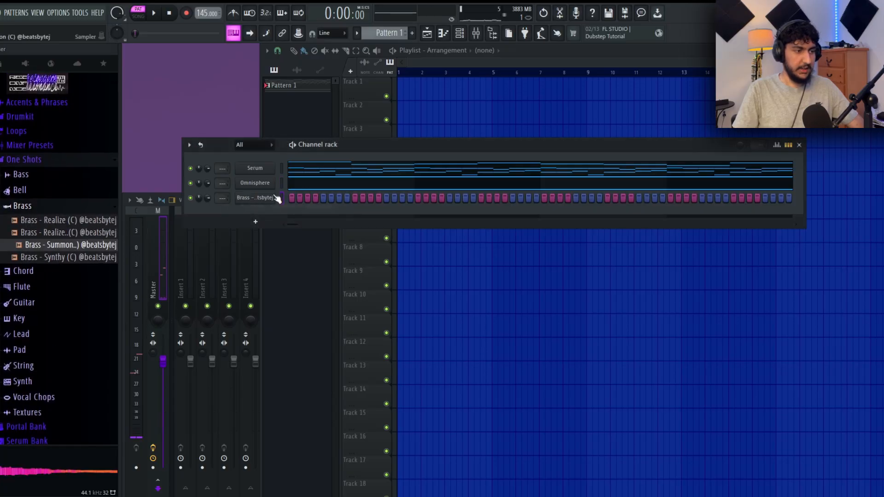
left_click(255, 197)
left_click(275, 198)
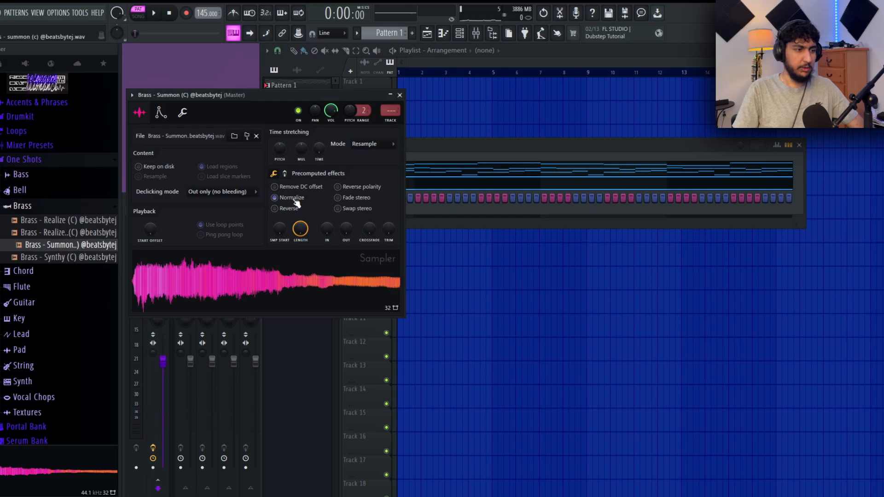
left_click(159, 112)
left_click(139, 112)
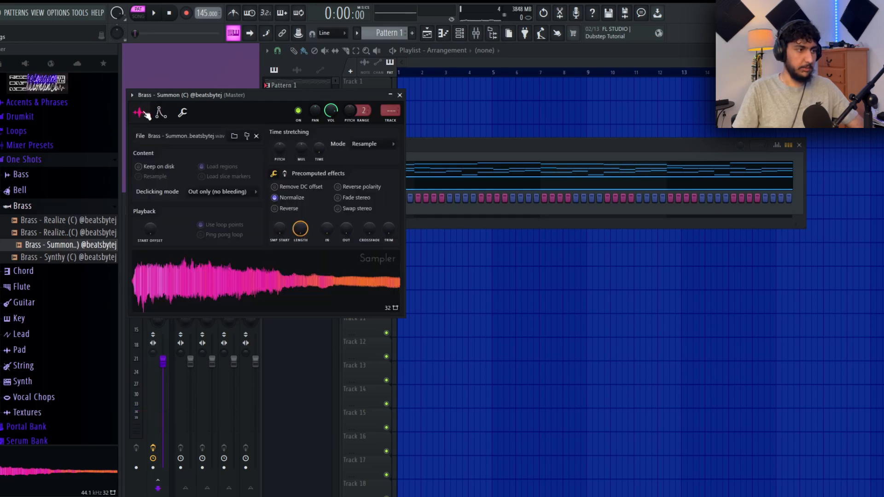
left_click_drag(249, 94, 296, 98)
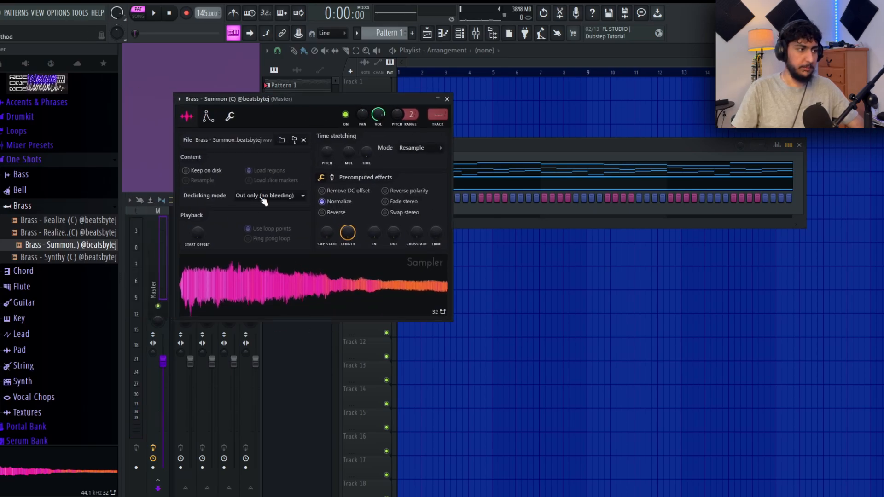
- Draw sustained brass notes across the whole pattern, copy them an octave lower and play the pattern
scroll(46, 205, "up", 3)
left_click(465, 184)
scroll(421, 243, "down", 1)
left_click_drag(533, 190, 214, 134)
left_click_drag(282, 178, 249, 306)
left_click(419, 207, "ctrl")
key("space")
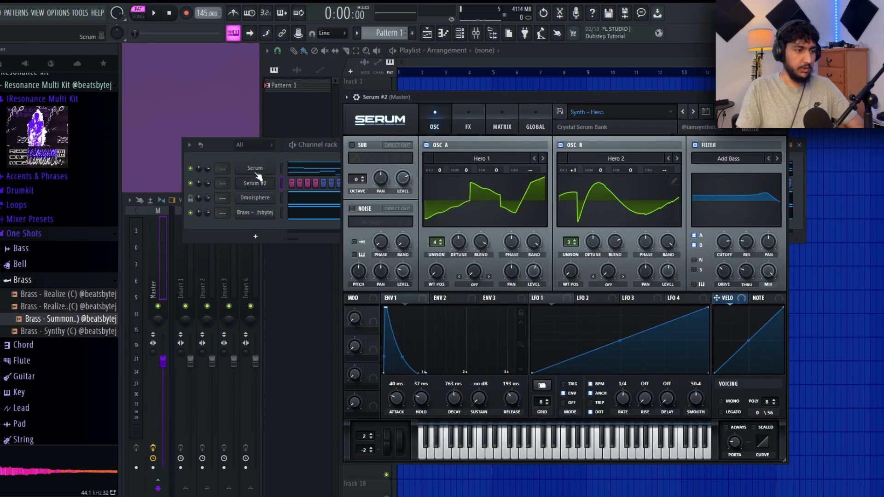
- Copy all the notes of the first Serum channel into the Serum #2 channel
left_click(256, 182)
left_click(352, 175)
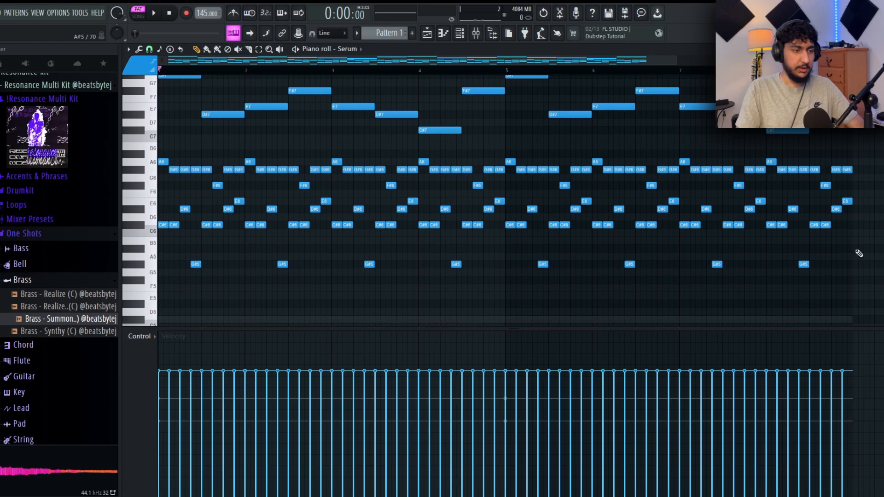
scroll(737, 184, "up", 1)
left_click(358, 51)
left_click(369, 112)
key("ctrl+v")
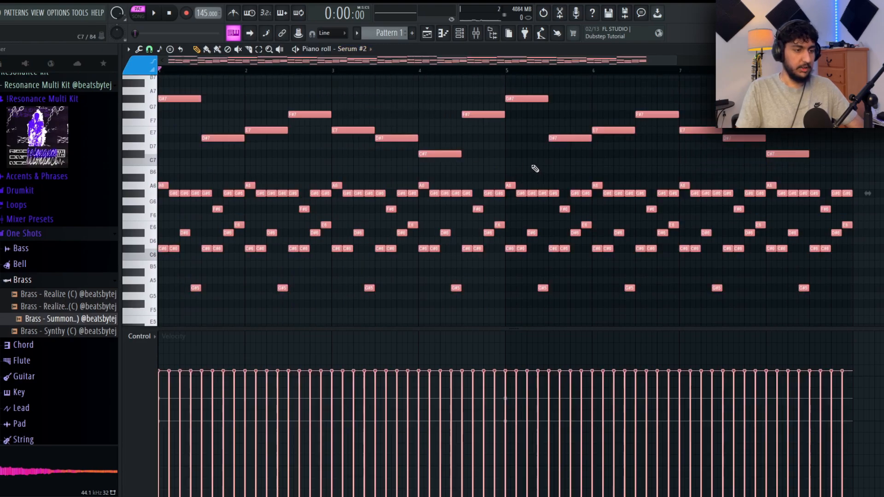
- Transpose all the Serum #2 notes down one octave and play the pattern
key("ctrl+Down")
scroll(543, 161, "down", 3)
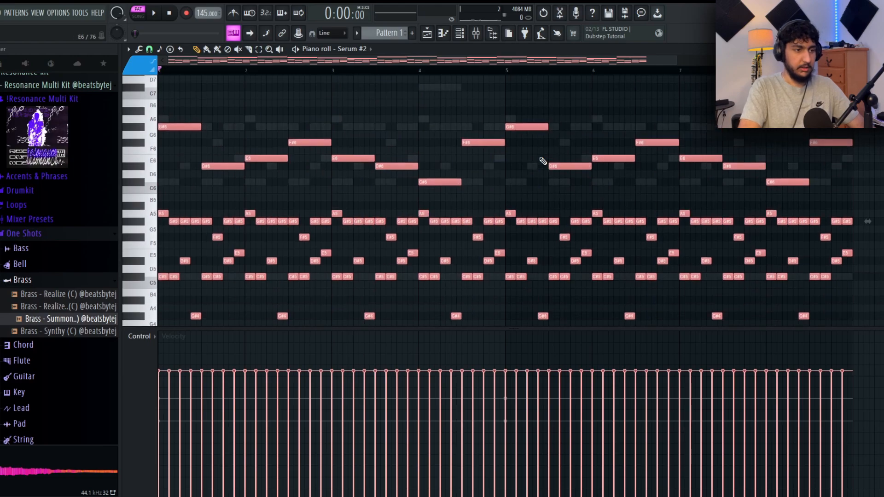
scroll(524, 181, "down", 1)
scroll(558, 166, "down", 1)
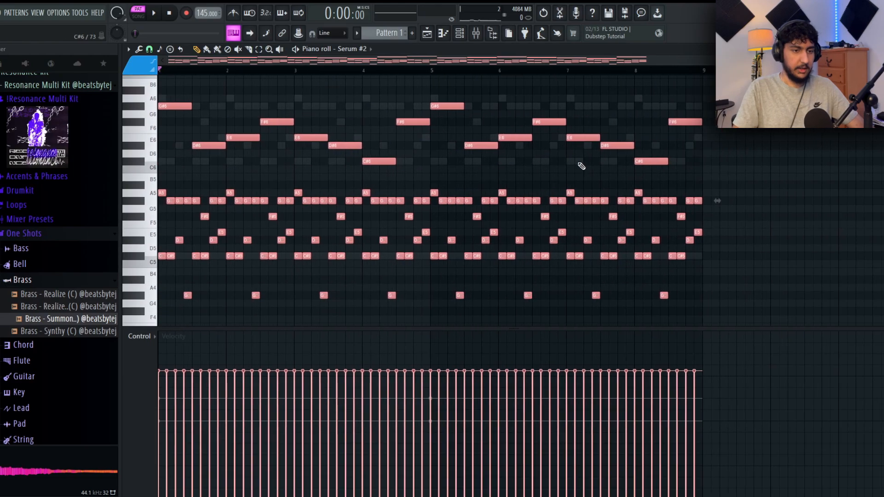
key("ctrl+a")
left_click_drag(168, 81, 136, 83)
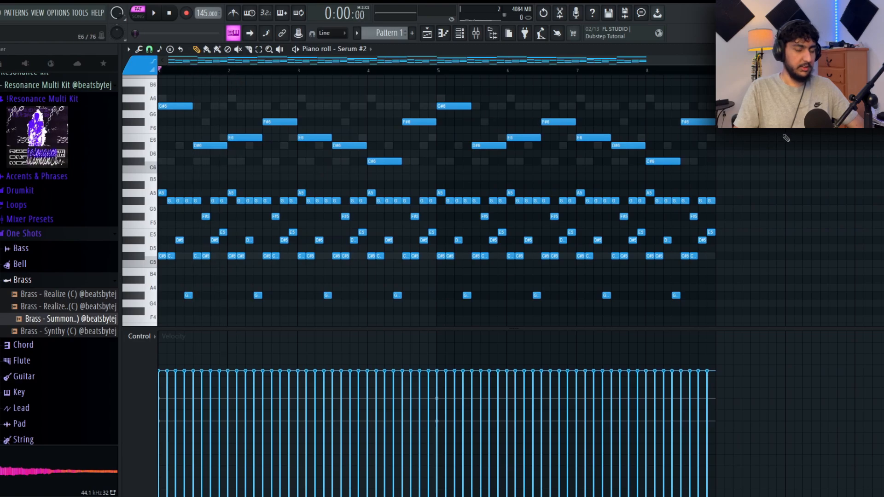
key("space")
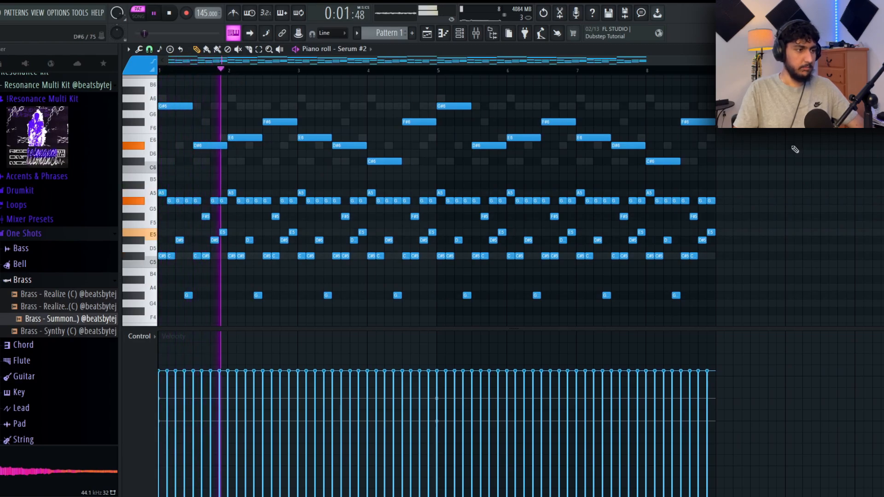
key("space")
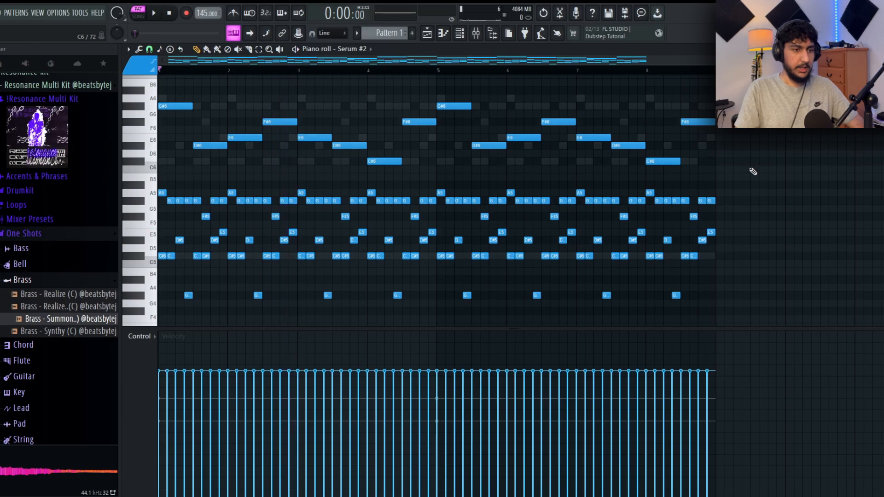
- Delete the upper half-bar melody notes from Serum #2, keeping only the arpeggio, and play the pattern
left_click_drag(756, 174, 111, 75)
key("Delete")
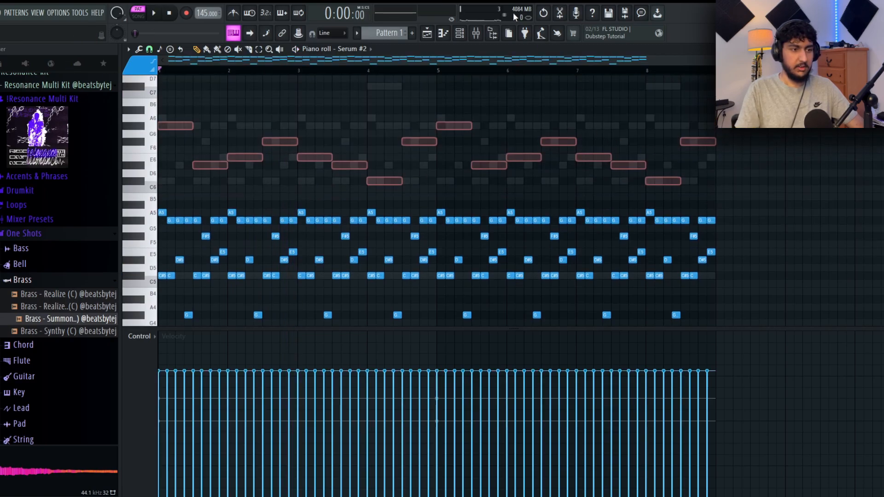
scroll(635, 158, "down", 4)
key("space")
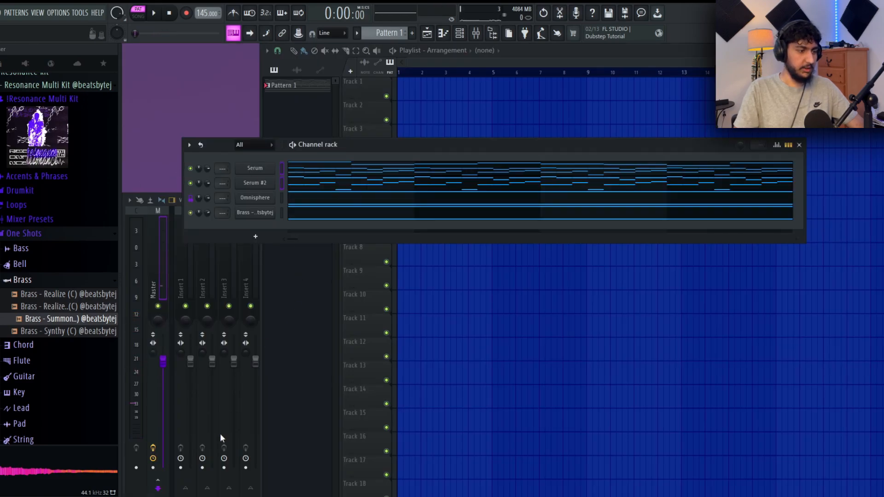
- Route both Serum channels to mixer track 5
left_click(132, 487)
left_click(279, 283)
key("ctrl+l")
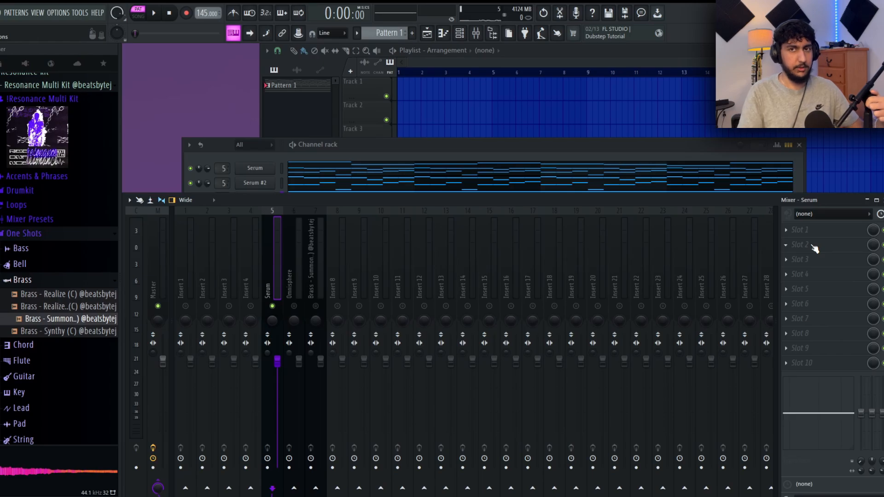
- Load MicroShift in slot 2 of the Serum mixer track, choose style III and reduce its mix during playback
left_click(815, 248)
left_click(615, 20)
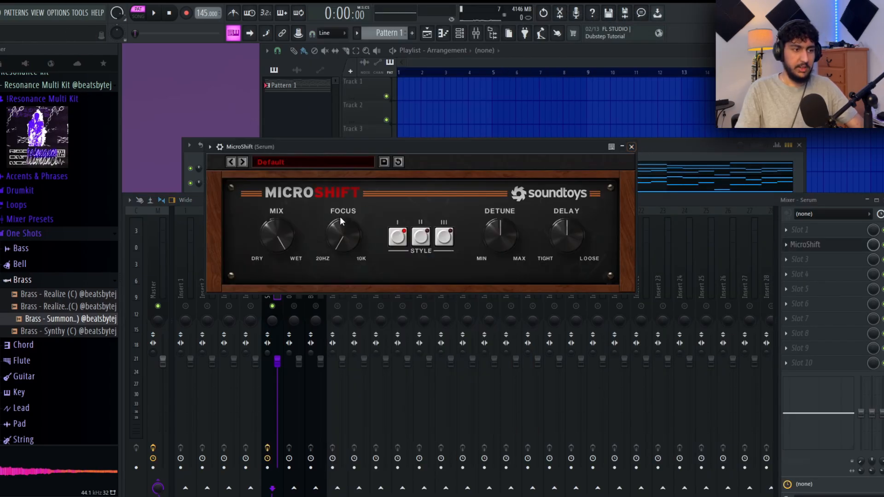
key("space")
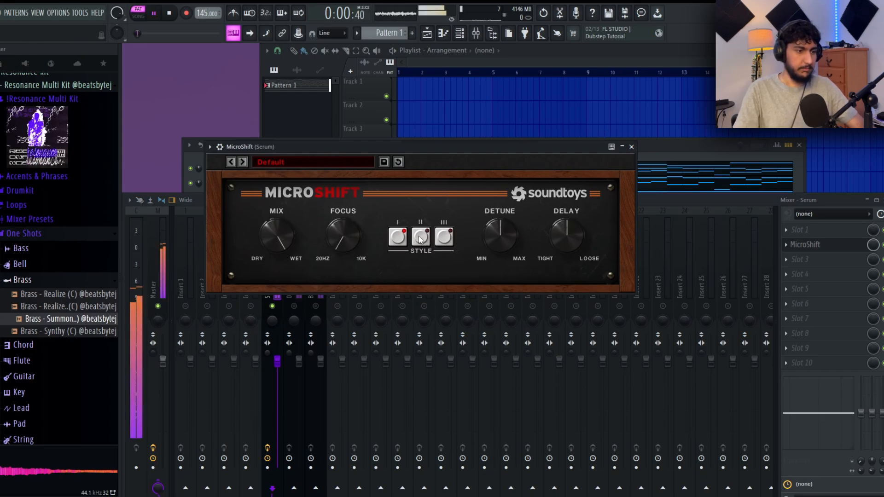
left_click(442, 235)
left_click_drag(281, 240, 294, 288)
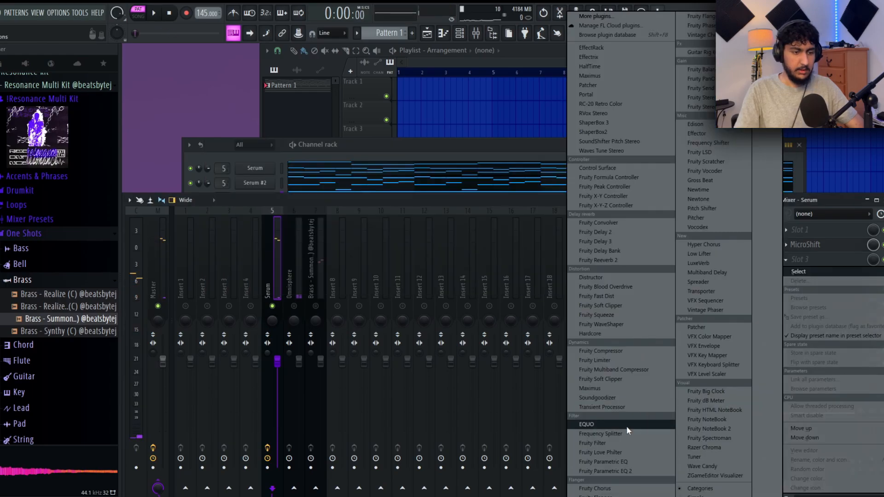
- Add Fruity Parametric EQ 2 in slot 3 of the Serum mixer track and pull down its low band during playback
left_click(625, 472)
key("space")
left_click_drag(254, 264, 311, 313)
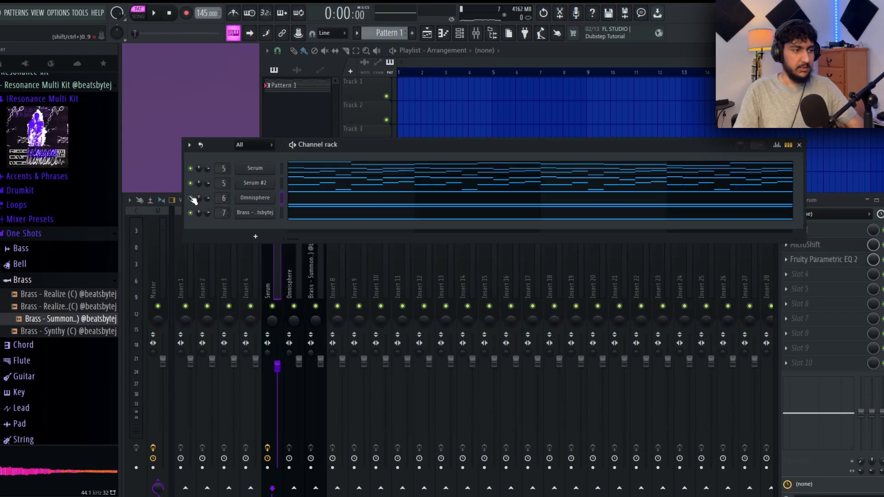
- Add a third Serum channel and load the Synth - Crystal Castles preset
left_click(256, 235)
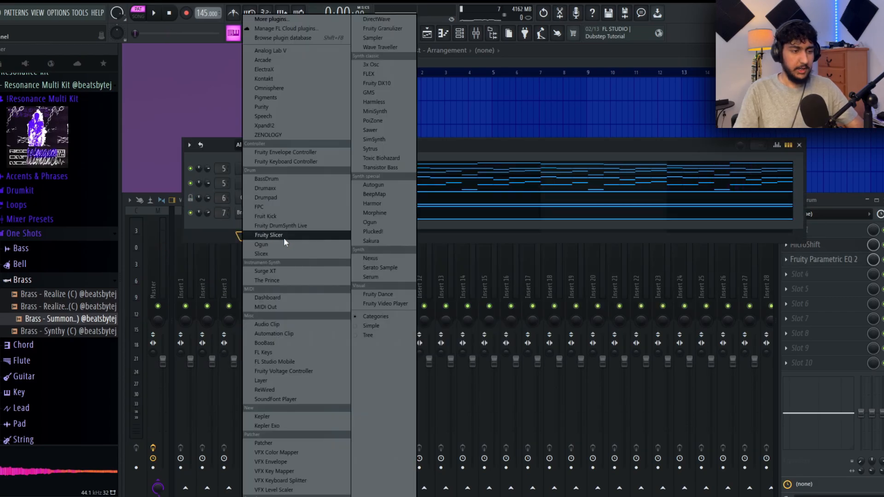
left_click(387, 277)
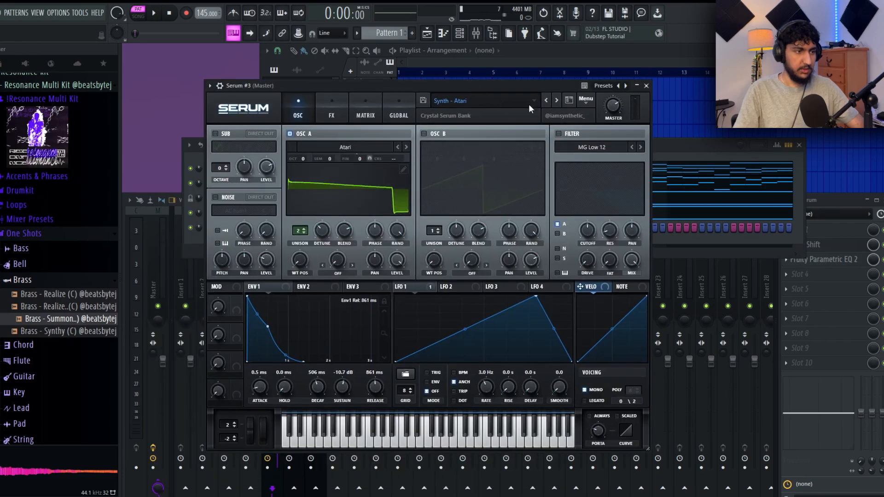
left_click(556, 100)
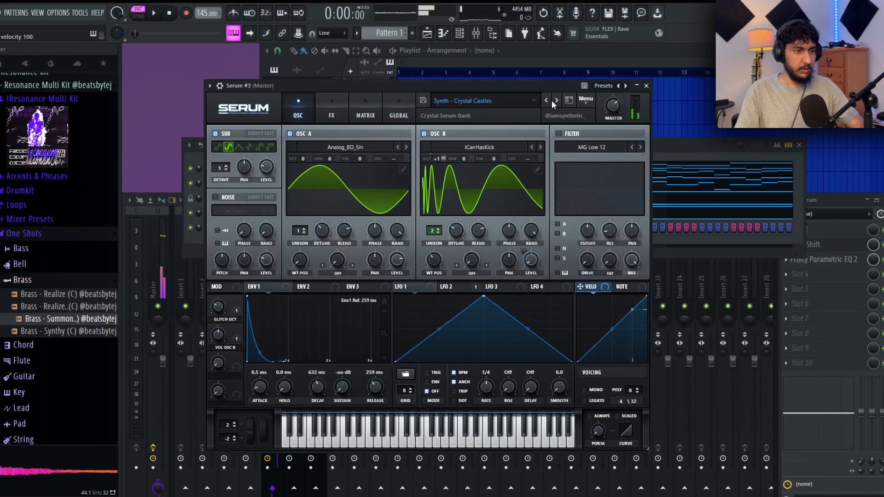
left_click(646, 86)
- Start a Serum #3 melody in bar 1 with quarter-bar notes G#5 and D#5, checking it by playing the pattern
right_click(269, 229)
left_click(283, 229)
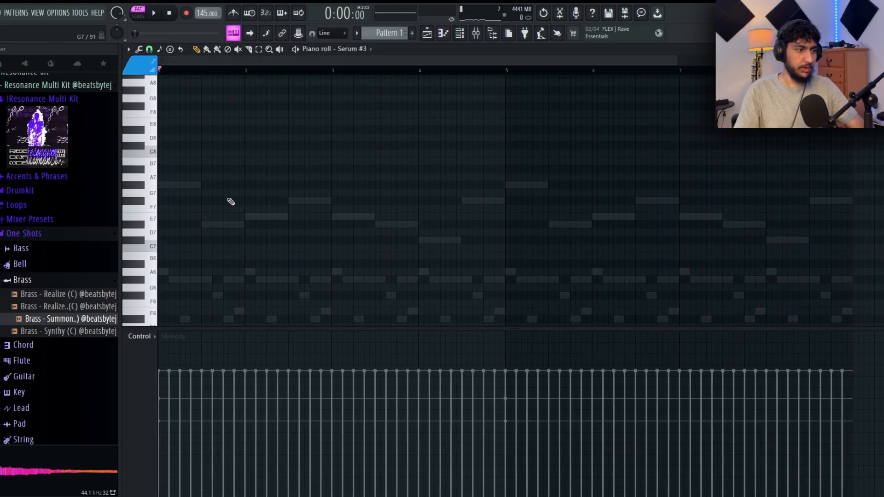
scroll(374, 146, "down", 2)
left_click(209, 222)
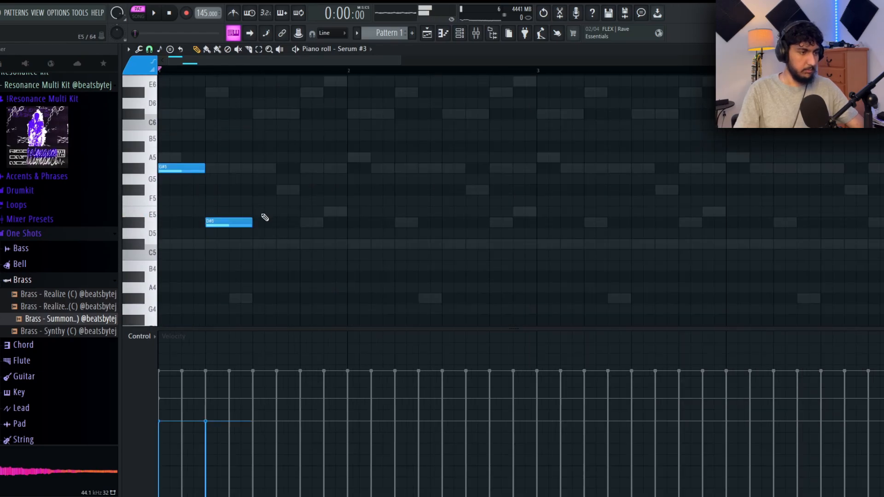
right_click(230, 222)
key("space")
left_click(207, 222)
key("space")
key("space")
- Complete bar 1 of the Serum #3 melody with quarter-bar notes E5 and C#5, checking it in playback
left_click(260, 212)
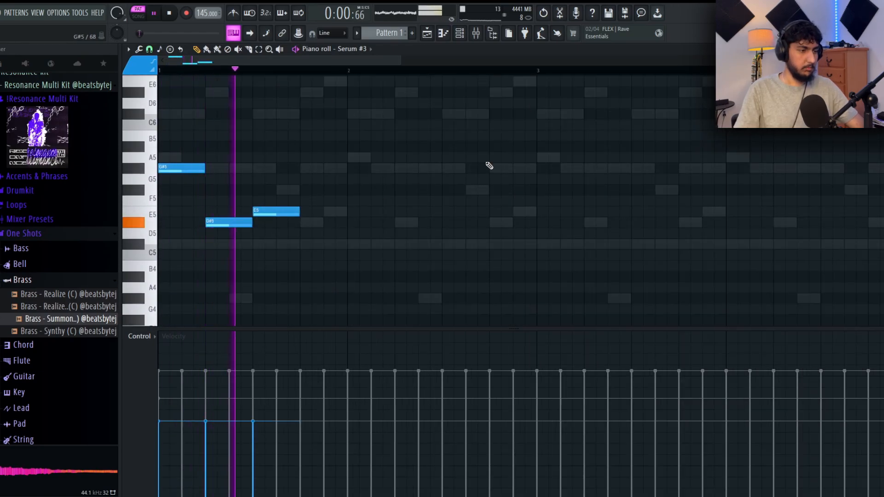
key("space")
left_click(303, 244)
key("space")
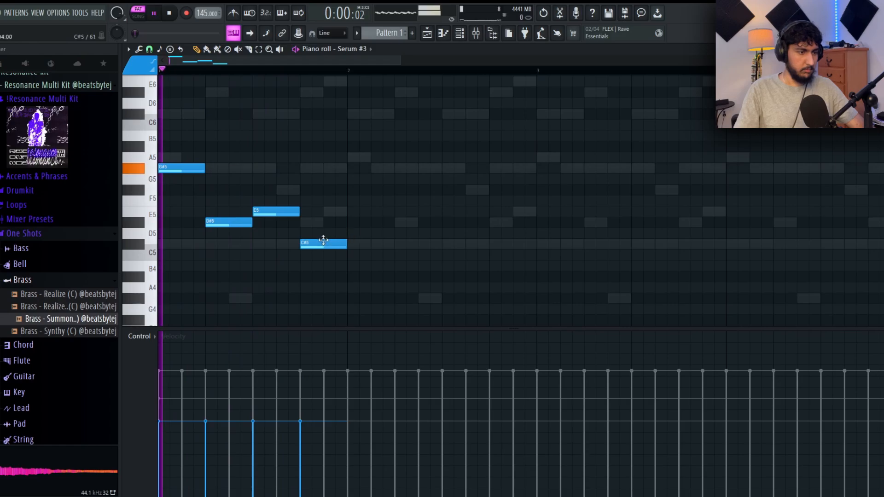
- Fill bar 2 of the Serum #3 melody with quarter-bar notes E5, C#5, D#5 and E5, correcting the third beat by ear
left_click(354, 212)
left_click(408, 244)
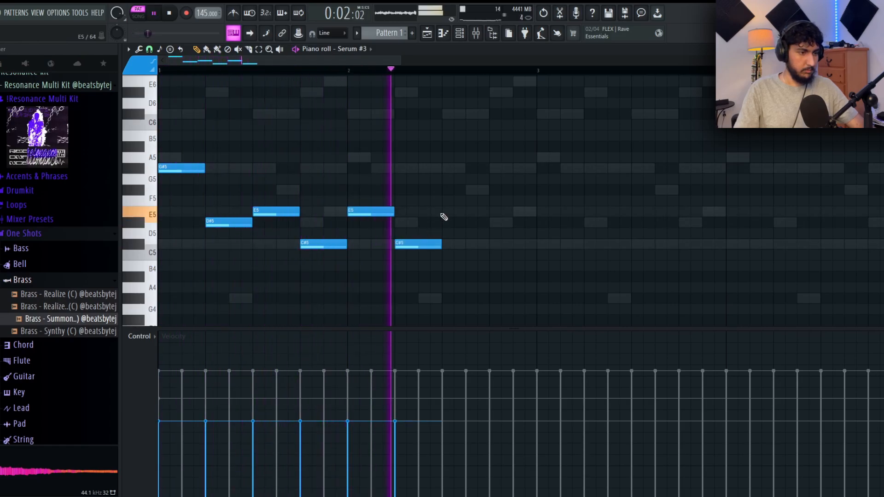
left_click(448, 212)
left_click(497, 200)
key("space")
right_click(524, 199)
right_click(474, 212)
left_click(446, 222)
key("space")
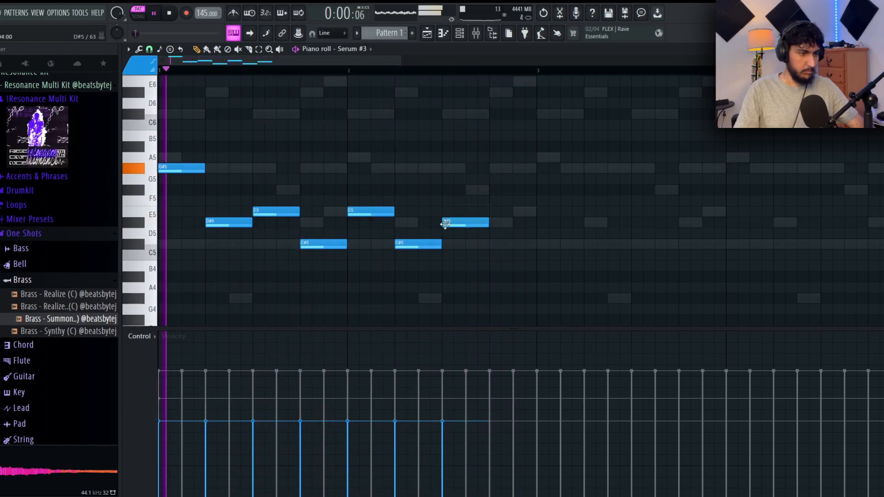
left_click(495, 212)
- Duplicate the two-bar Serum #3 melody until it fills eight bars, listening during playback
scroll(545, 179, "down", 2)
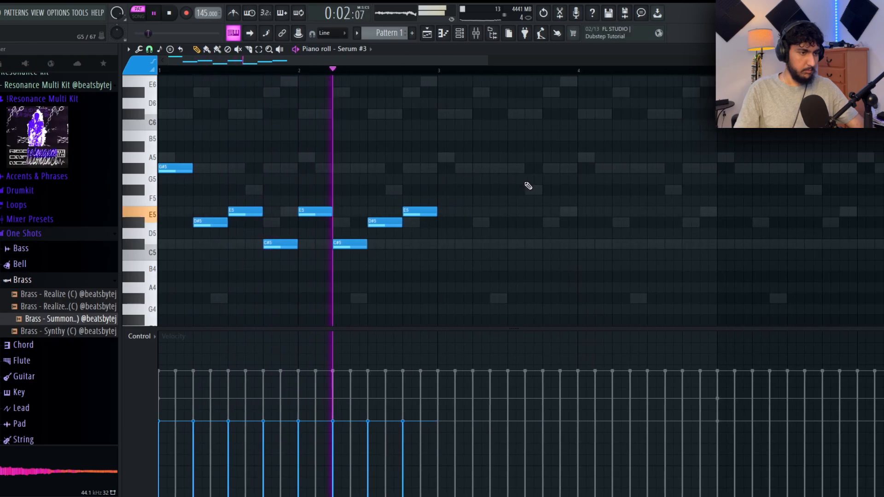
scroll(527, 188, "down", 3)
key("ctrl+b")
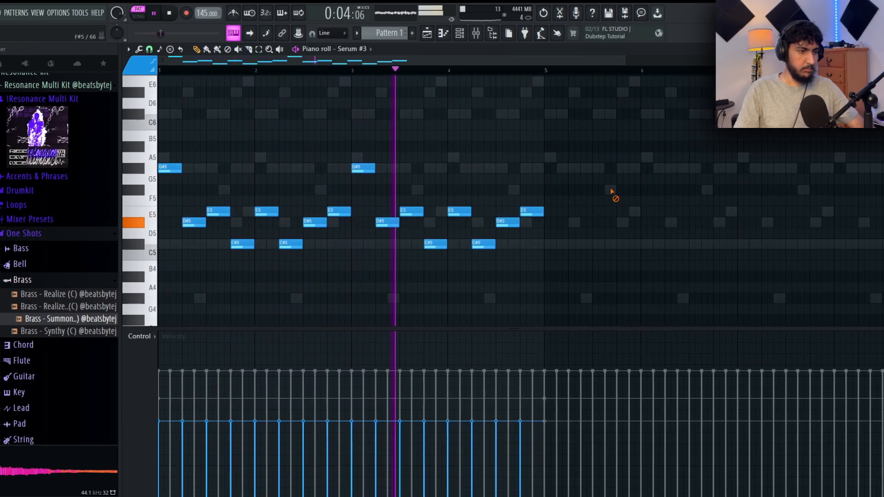
scroll(637, 200, "down", 2)
key("ctrl+b")
key("ctrl+a")
key("space")
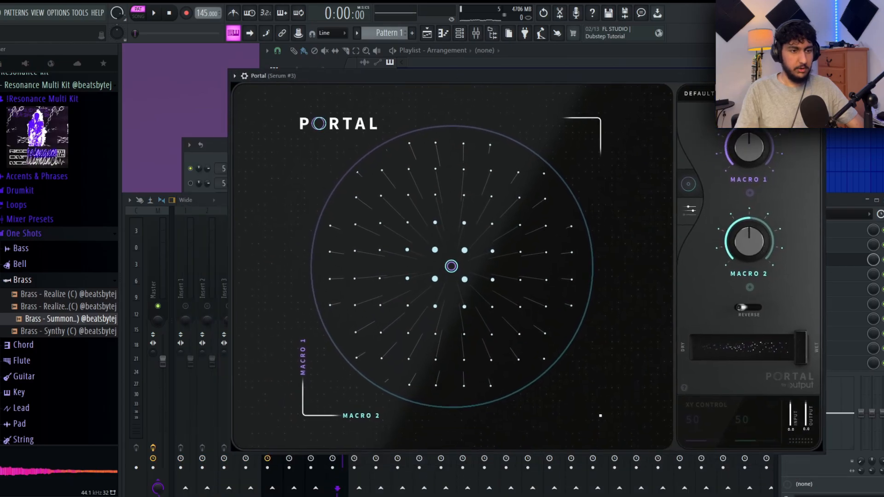
- Audition Portal presets on the Serum #3 track, keep the To Sleep preset and set its dry/wet to 59 percent
left_click(704, 97)
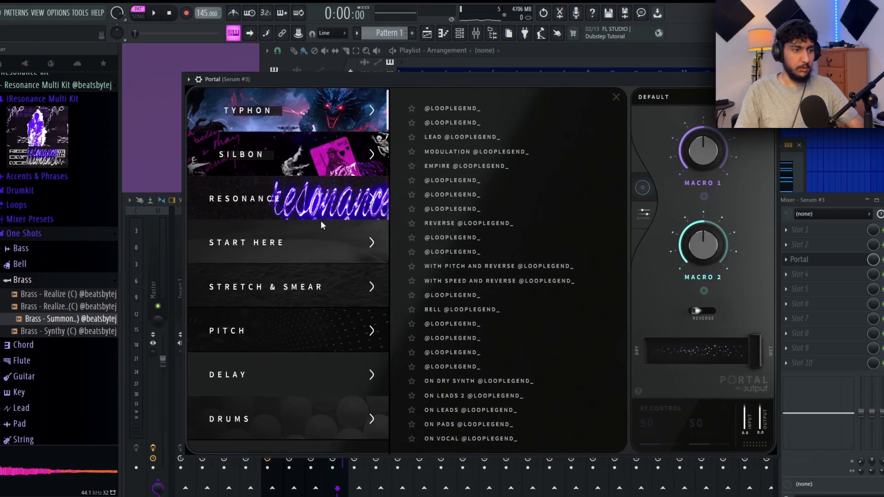
key("space")
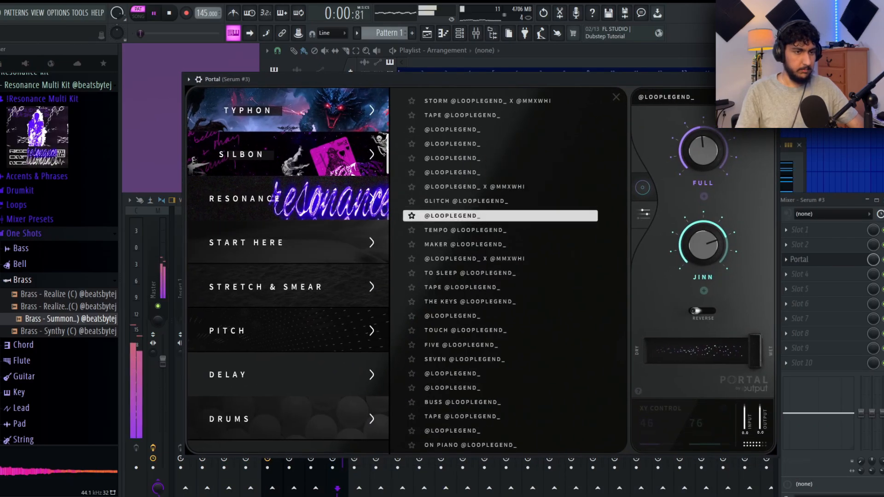
key("Down")
key("Down")
key("Down")
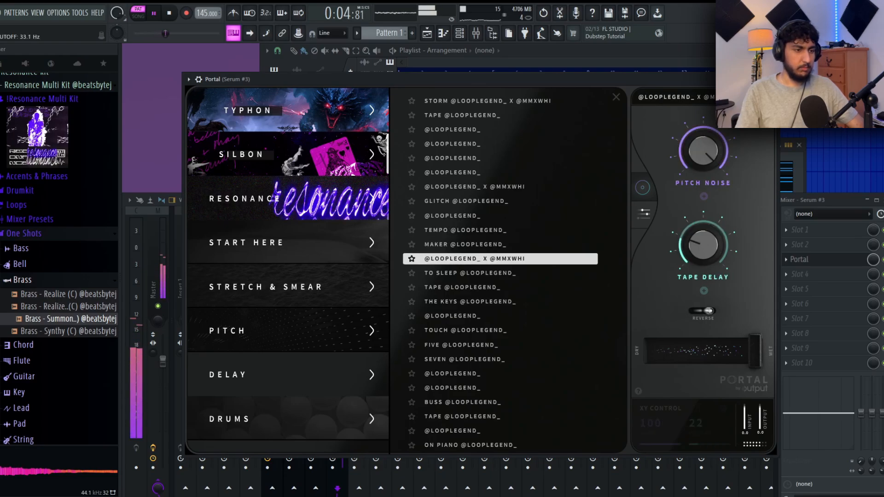
key("Down")
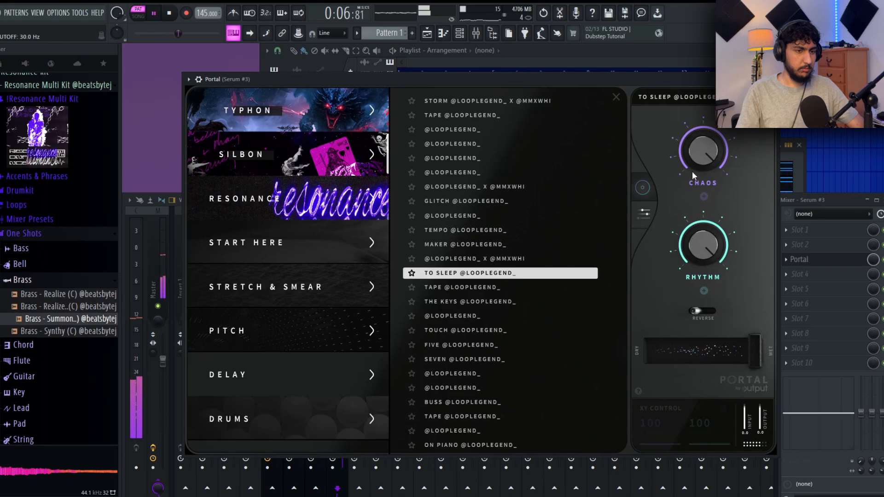
left_click_drag(733, 345, 708, 354)
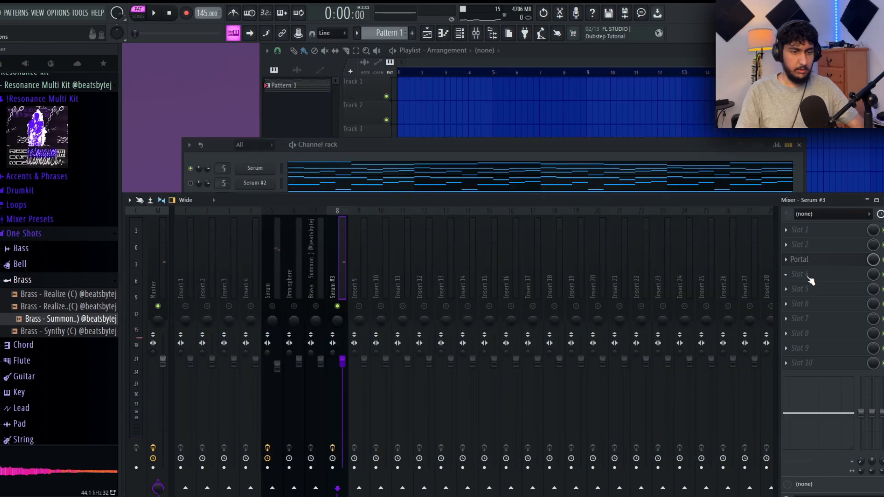
- Add Fruity Parametric EQ 2 in slot 4 of the Serum #3 mixer track and cut the low frequencies with band 1
left_click(799, 274)
left_click(620, 463)
left_click_drag(237, 242, 295, 300)
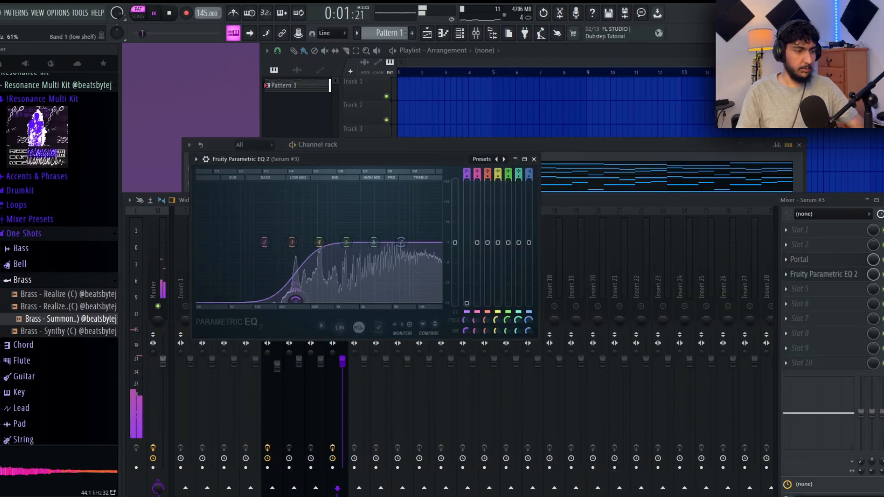
left_click(534, 158)
- Load HalfTime in slot 5 of the Serum #3 mixer track and move its window aside
left_click(803, 295)
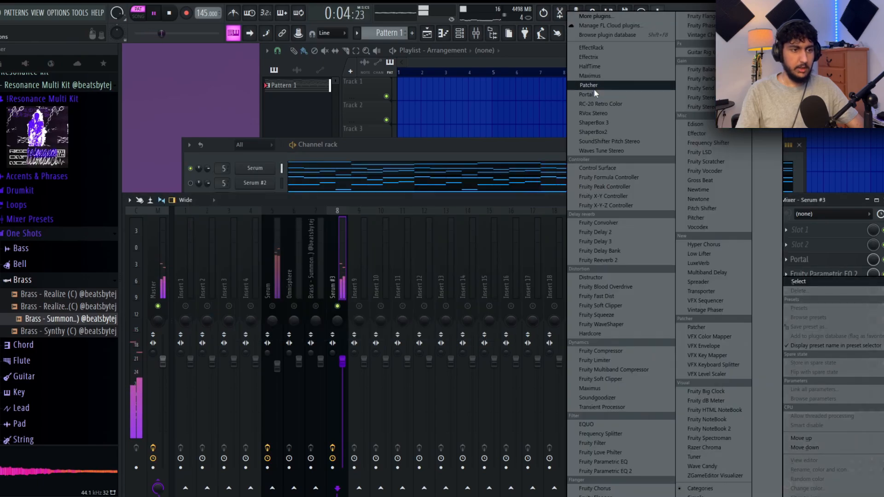
left_click(609, 71)
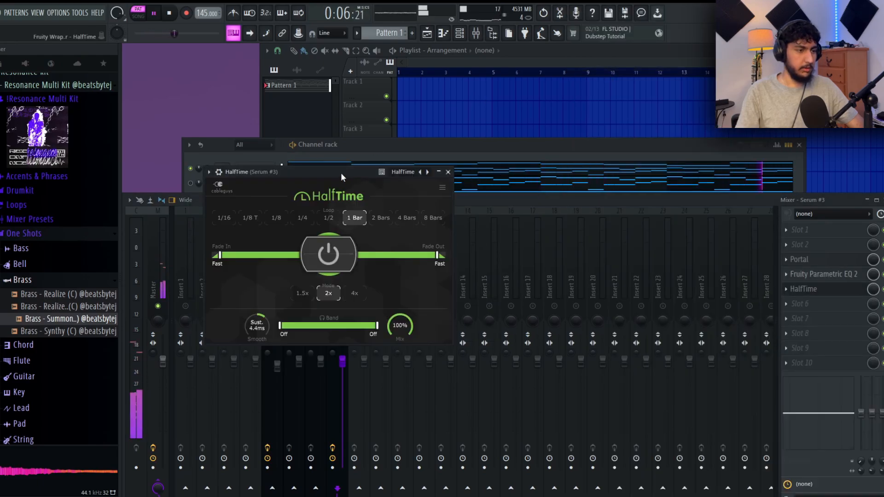
left_click_drag(340, 173, 484, 156)
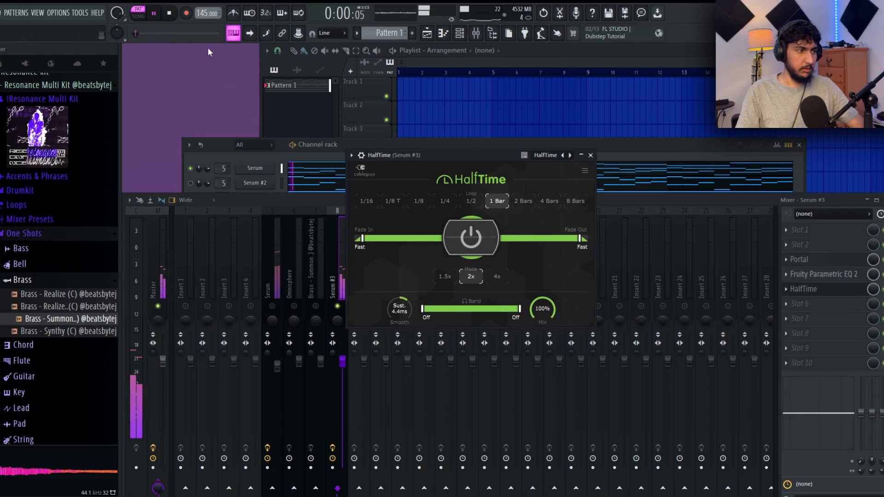
- Review the Serum #3 notes in the piano roll and listen to the melody through HalfTime
left_click(251, 157)
left_click(335, 228)
key("space")
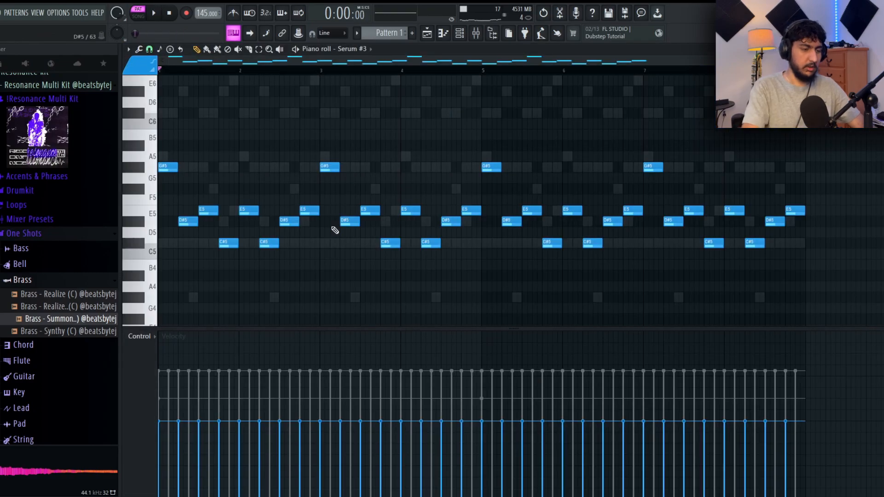
scroll(336, 230, "down", 2)
key("space")
key("F7")
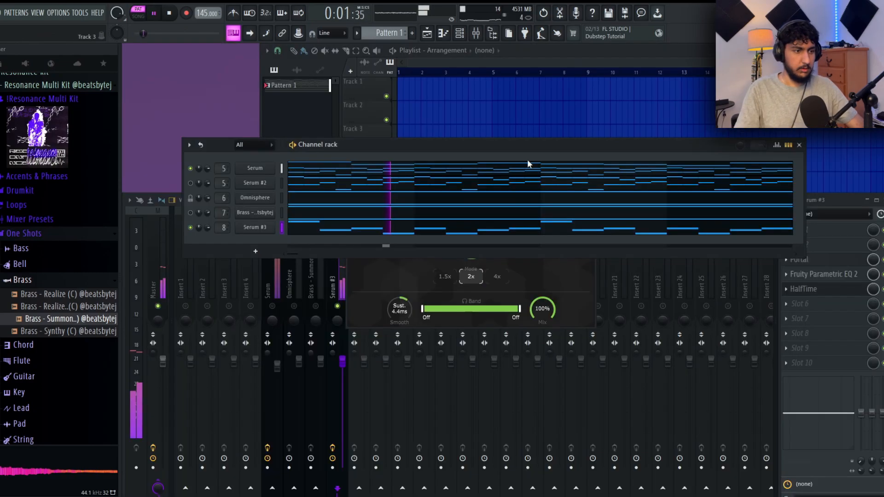
left_click(408, 307)
left_click_drag(476, 154, 516, 132)
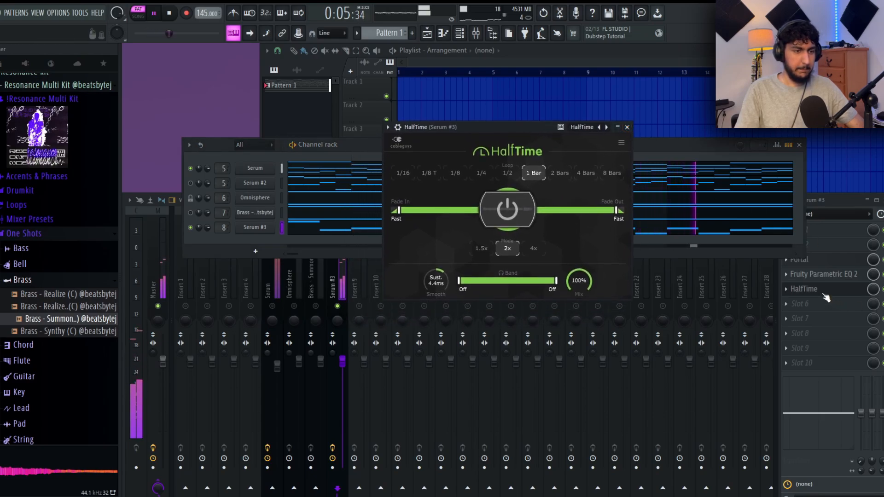
- Stop playback, close HalfTime, unmute the brass channel and reposition the channel rack
key("space")
left_click(366, 318)
left_click(247, 146)
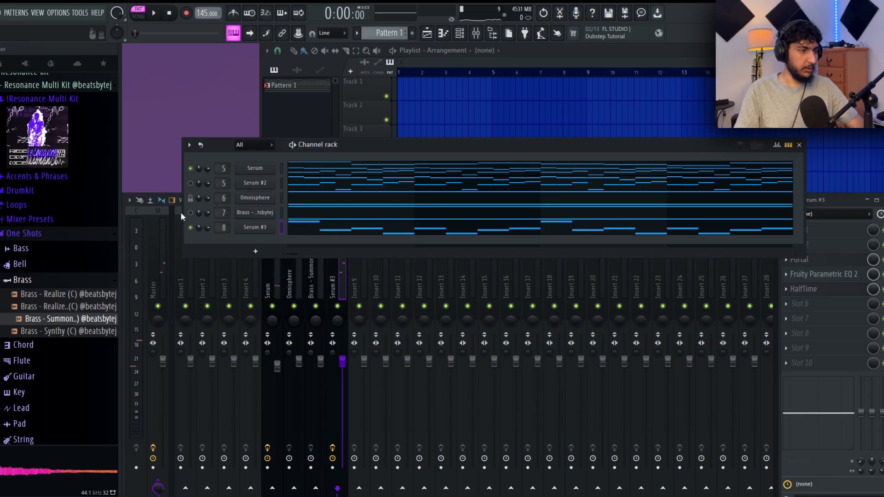
left_click_drag(454, 153, 459, 145)
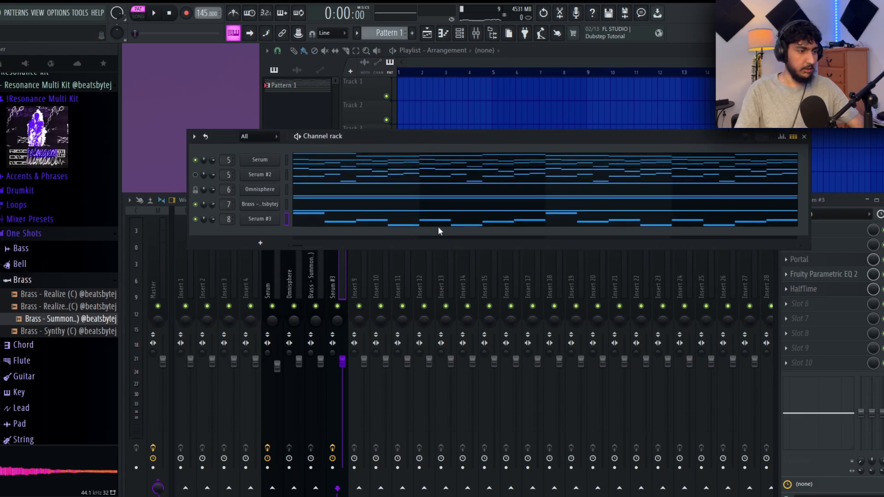
- Balance the Serum and brass mixer levels while the pattern plays, lowering the brass fader slightly
key("space")
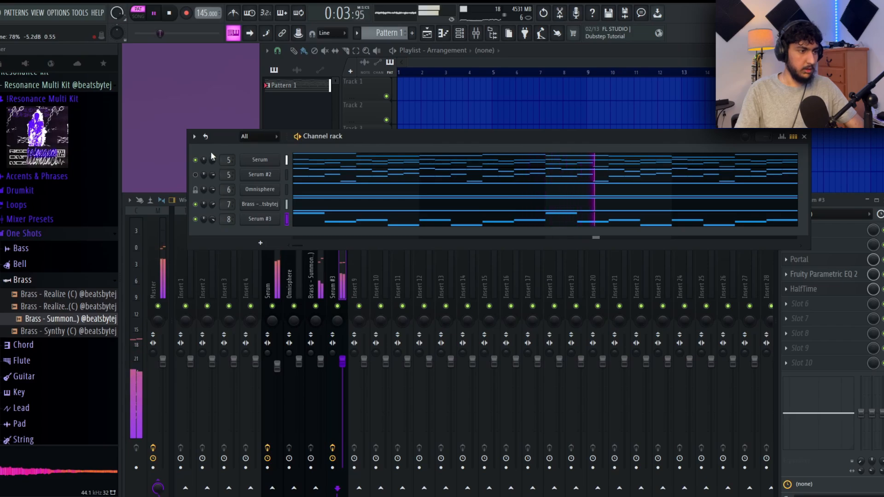
left_click_drag(277, 366, 279, 372)
left_click(321, 362)
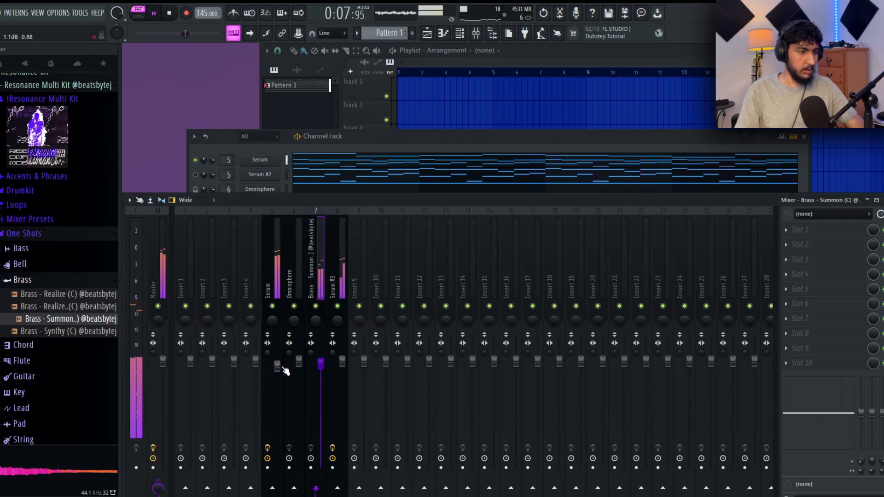
left_click(341, 258)
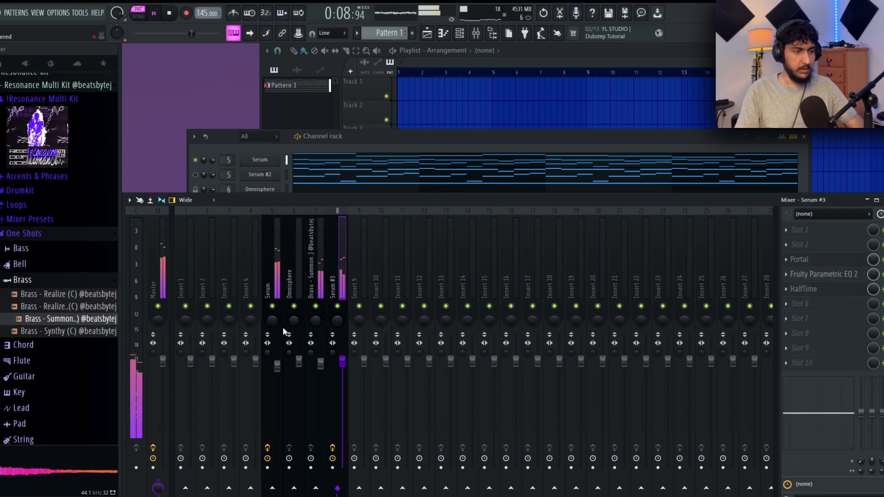
left_click(405, 137)
key("space")
- Switch the playlist to the Draw tool and bring the channel rack back to the front
left_click(447, 113)
scroll(545, 188, "up", 1)
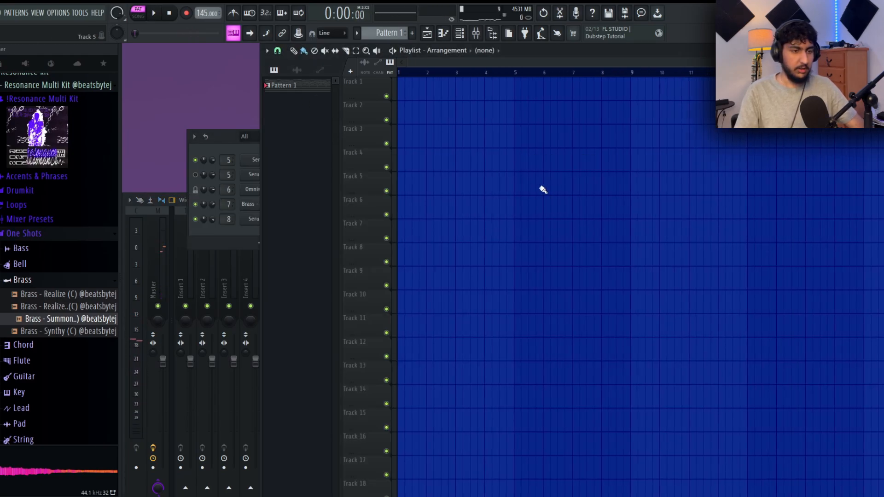
left_click(256, 158)
left_click(303, 51)
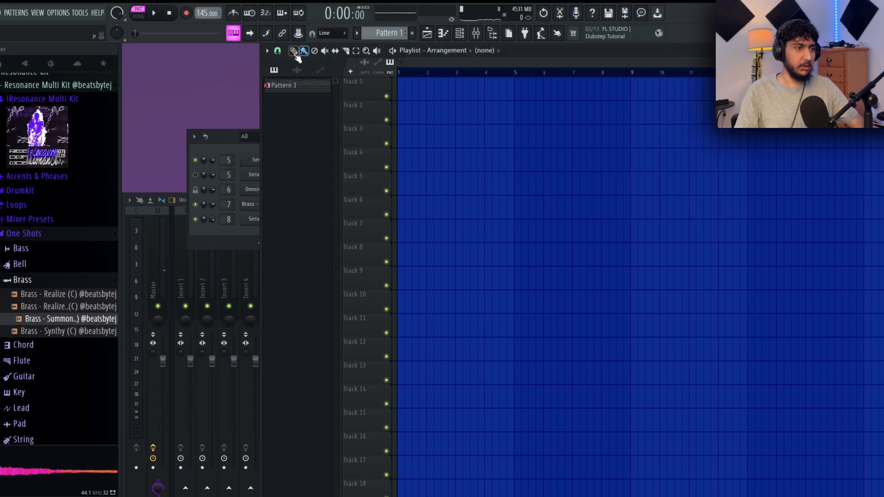
left_click(224, 154)
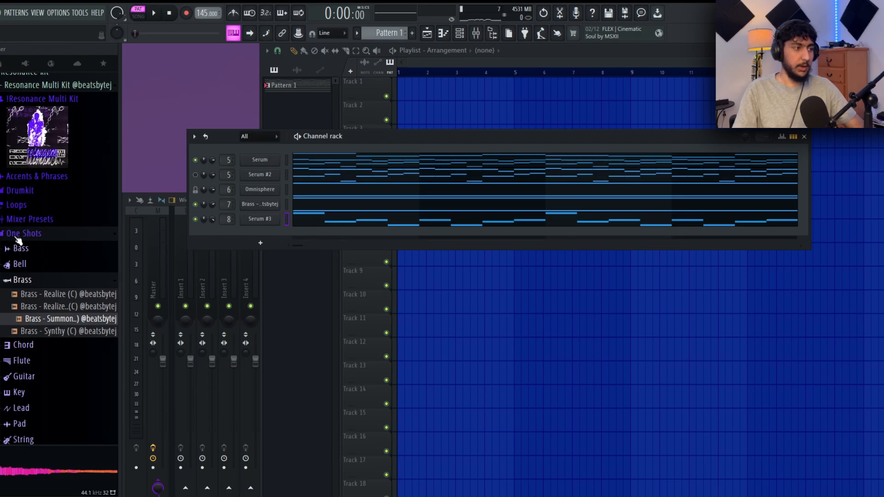
- Add 808 (southside), the FOREIGNTECK_Sizzle snare, Hi Hat [ DP ], a kick and Percs (3) from the Evolve Drumkit to the channel rack
scroll(22, 242, "up", 10)
left_click_drag(38, 137, 252, 240)
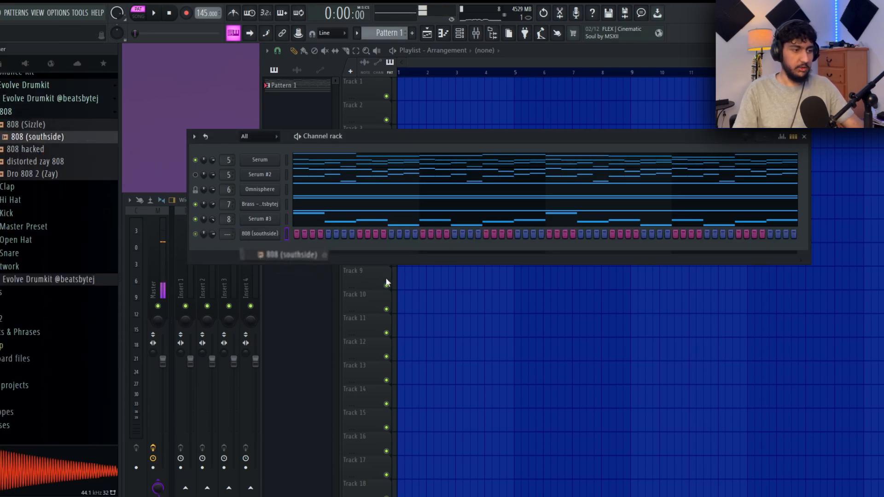
left_click(84, 112)
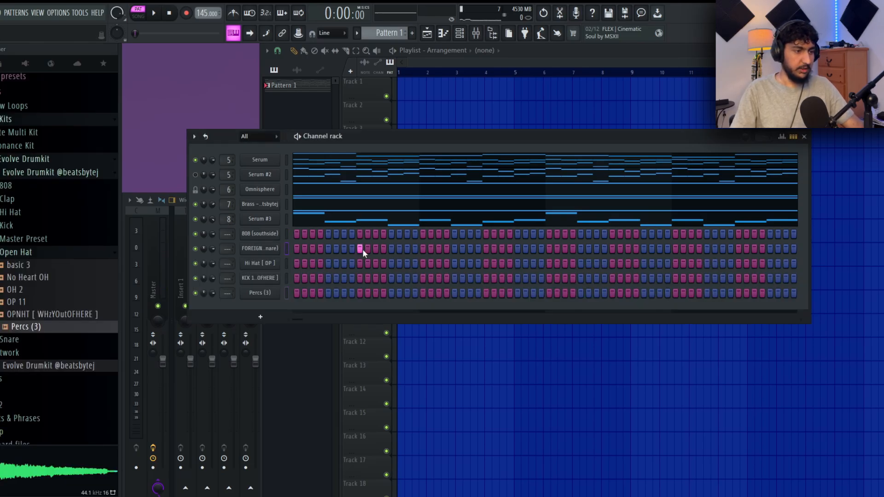
- Place C5 hits for the FOREIGNTECK_Sizzle snare on beat 3 of bars 1 and 2 in the piano roll
right_click(278, 244)
left_click(288, 247)
left_click_drag(262, 226, 155, 186)
left_click_drag(228, 213, 195, 198)
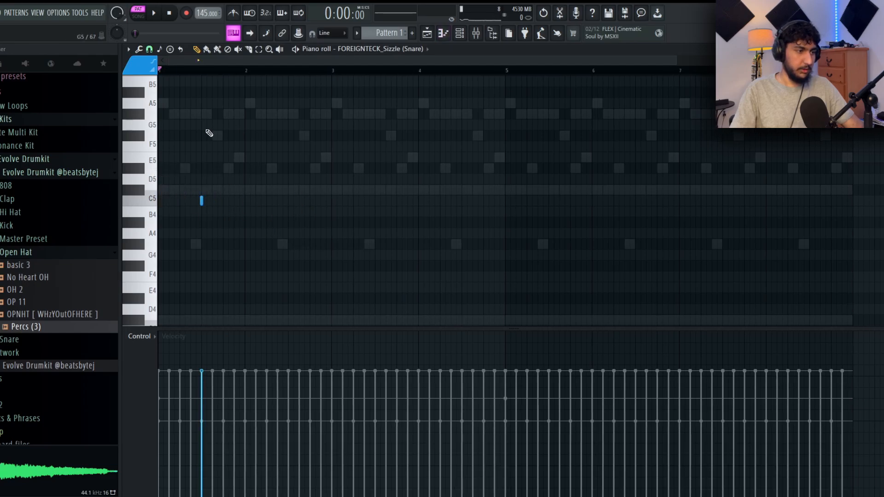
left_click(247, 71)
key("ctrl+v")
scroll(443, 118, "up", 5)
scroll(444, 119, "down", 5)
right_click(294, 200)
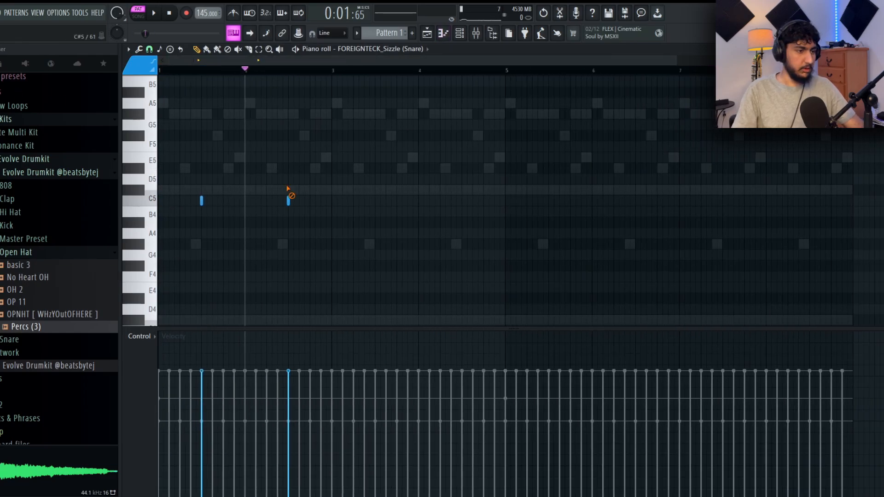
- Duplicate the snare hit so it falls on beat 3 of all eight bars, and close the piano roll
left_click_drag(248, 70, 103, 83)
key("ctrl+b")
key("ctrl+b")
key("ctrl+b")
key("ctrl+b")
key("ctrl+b")
key("ctrl+b")
key("ctrl+b")
left_click(838, 180, "ctrl")
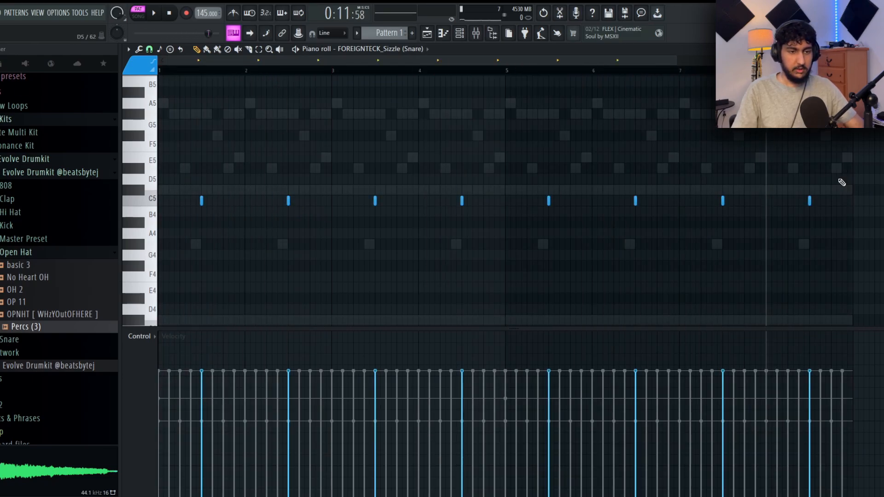
left_click(876, 49)
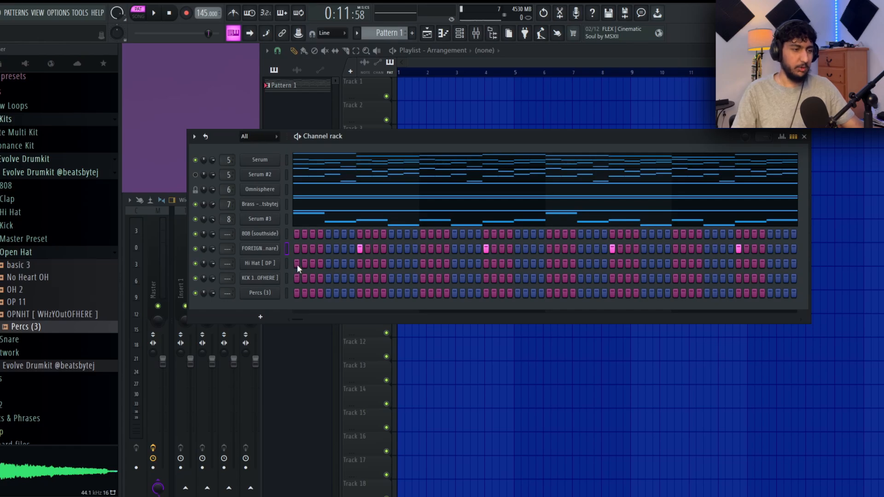
- Place C5 hits for Hi Hat [ DP ] on beats 1, 2.5 and 3 of bar 1 and beats 2, 2.5 and 4 of bar 2
key("space")
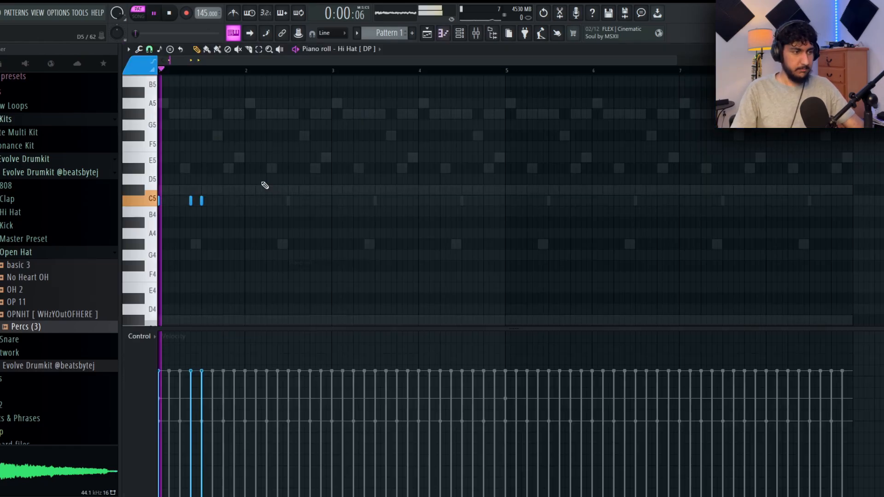
scroll(264, 190, "up", 3)
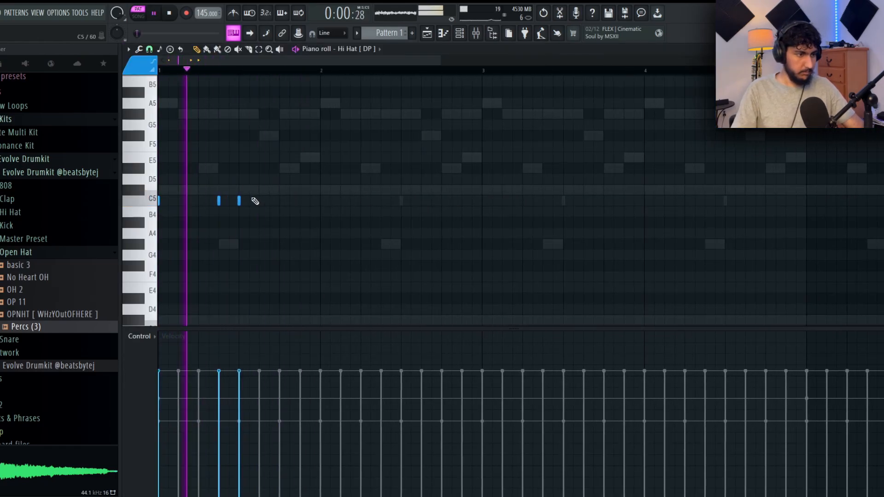
mouse_move(309, 200)
left_mouse_down()
mouse_move(330, 202)
mouse_move(320, 203)
left_mouse_up()
key("space")
key("space")
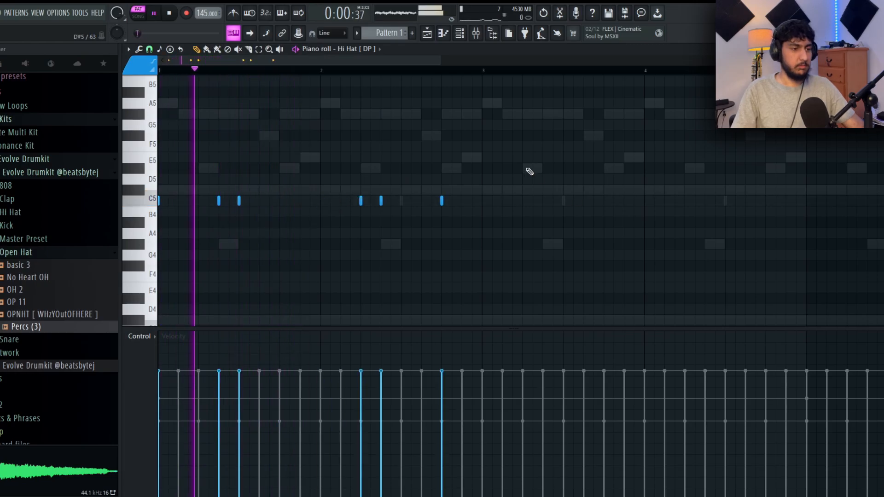
scroll(488, 133, "down", 1)
key("space")
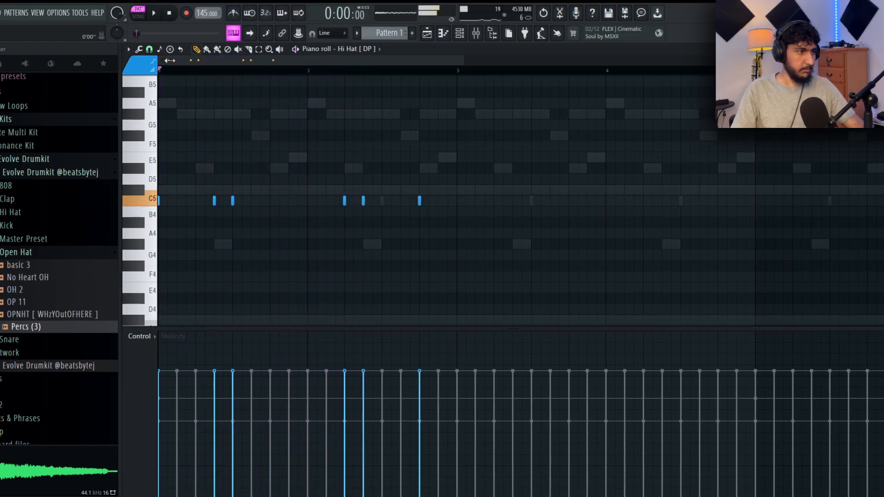
- Set the piano roll snap to 1/6 beat and paint a five-hit C5 hi-hat roll from beat 4 of bar 1
left_click(149, 50)
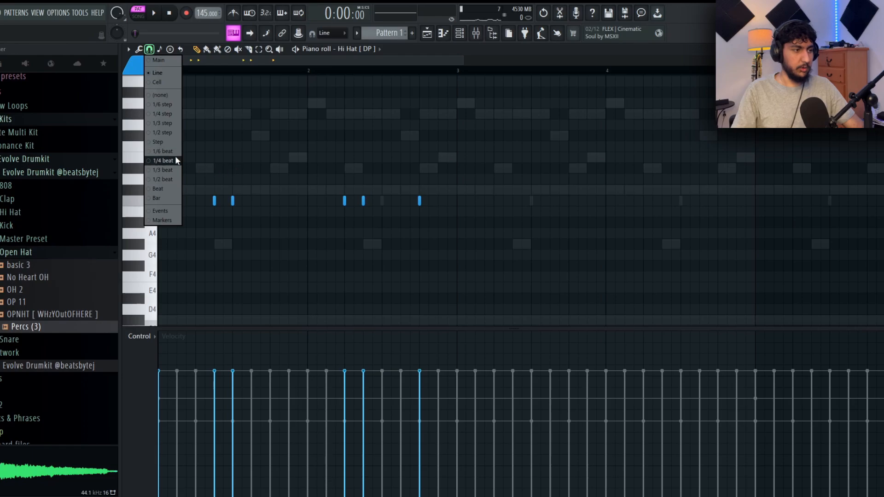
left_click(162, 151)
scroll(252, 119, "up", 3)
left_click_drag(314, 202, 375, 202)
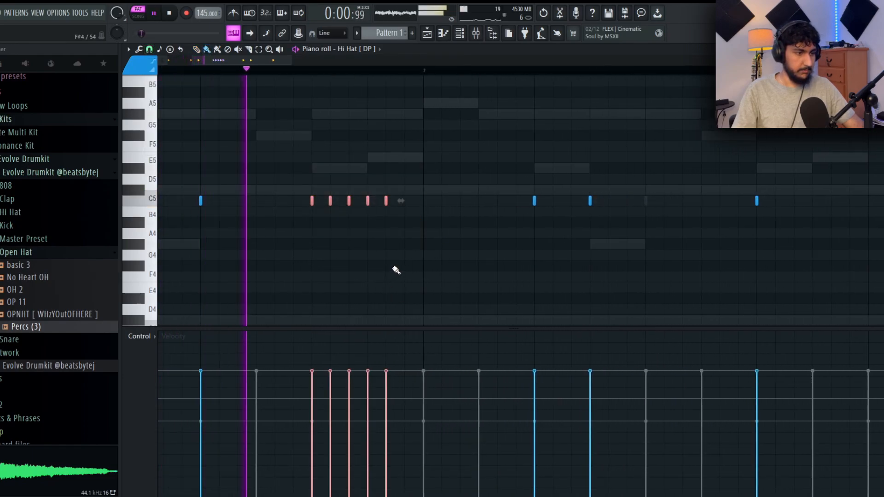
scroll(401, 263, "down", 6)
scroll(205, 162, "up", 5)
scroll(316, 138, "down", 6)
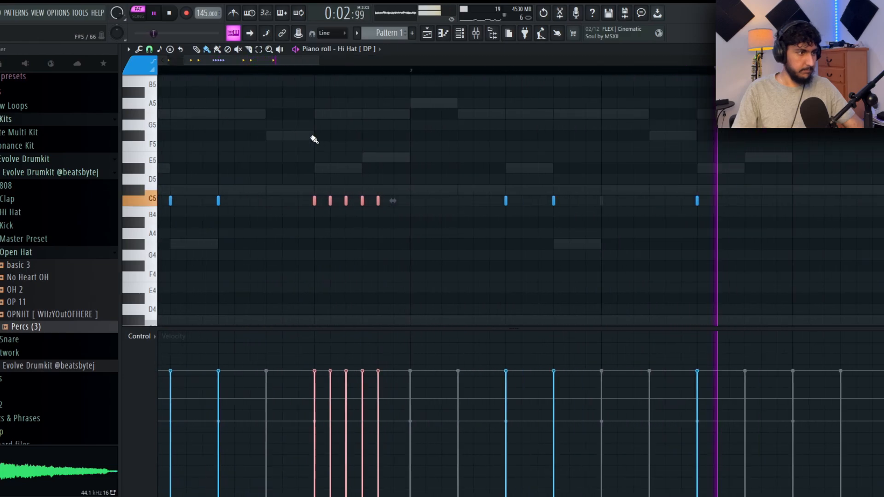
- Return the snap to Line and duplicate the two-bar hi-hat pattern into bars 3 and 4
left_click(149, 49)
left_click(167, 73)
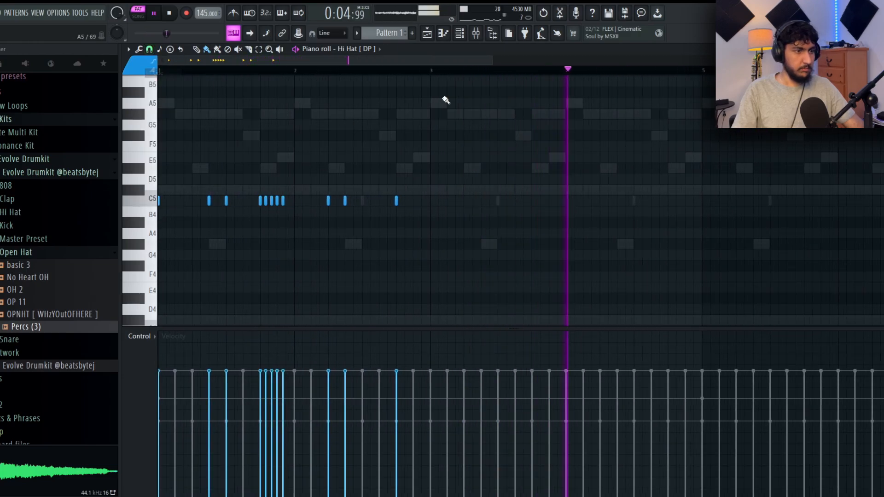
left_click_drag(430, 72, 20, 80)
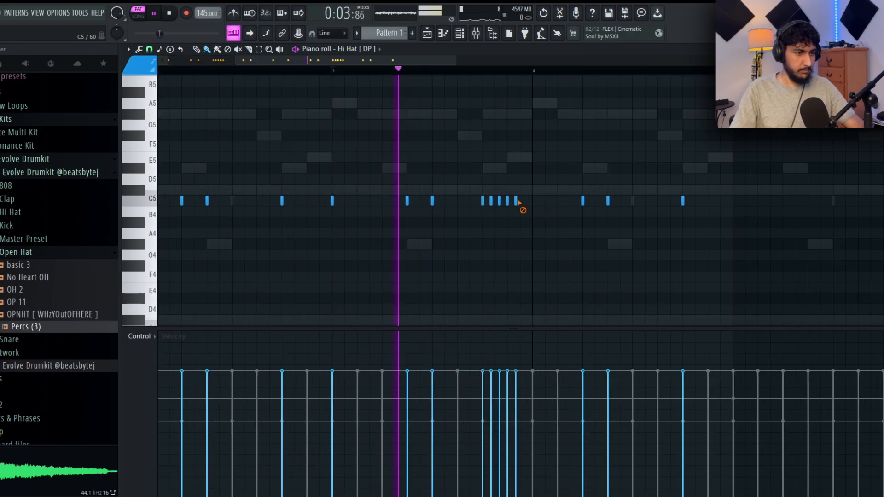
- Replace the hi-hat roll in bar 3 with hits on beats 4 and 4.5, and duplicate the four bars into bars 5 to 8
right_click(515, 201)
left_click(507, 202)
scroll(571, 203, "down", 3)
left_click(150, 50)
left_click(335, 71)
left_click_drag(516, 72, 159, 71)
key("ctrl+b")
key("ctrl+d")
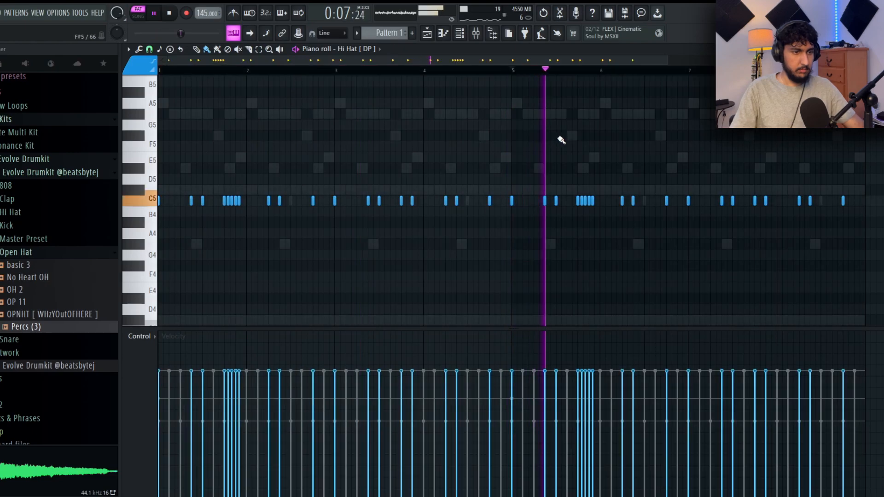
scroll(520, 138, "down", 2)
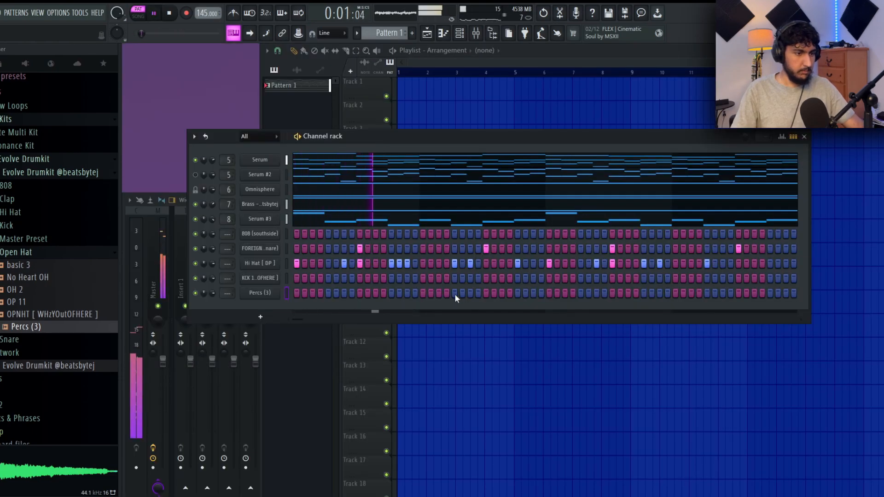
- Place a Percs (3) hit on beat 2 of bar 2 in the piano roll and duplicate the four-bar pattern into bars 5 to 8
right_click(278, 294)
left_click(299, 293)
scroll(341, 231, "down", 1)
left_click_drag(406, 72, 159, 71)
key("ctrl+b")
key("ctrl+d")
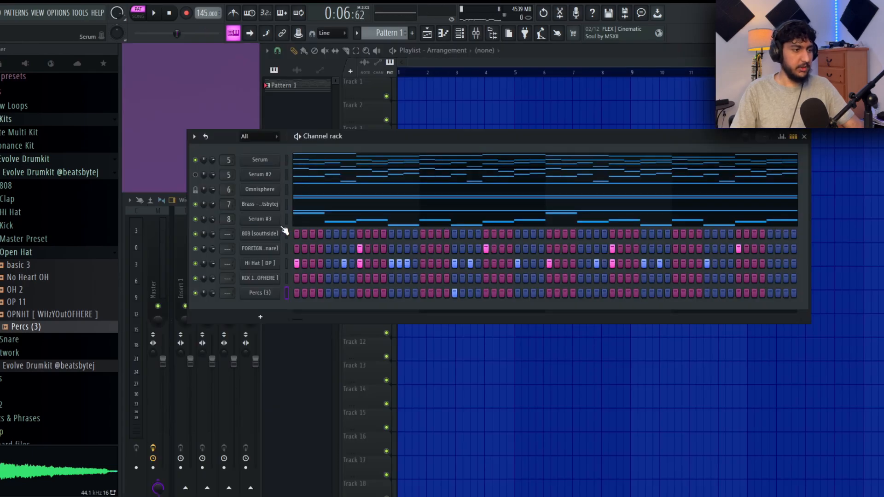
- Enable the volume envelope for the 808 (southside) channel and close its settings
left_click(275, 234)
left_click(199, 151)
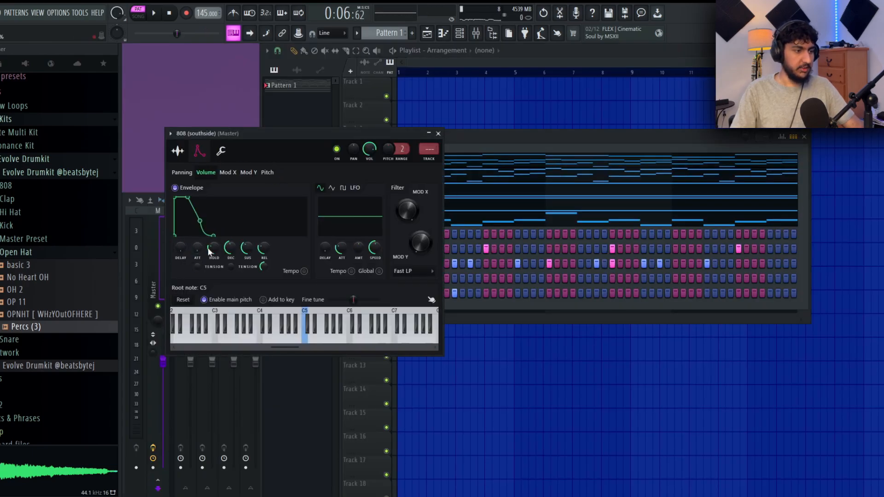
left_click(438, 134)
- Draw back-to-back C#5 notes of varying lengths for 808 (southside) across bars 1 to 4 in the piano roll
right_click(275, 235)
left_click(295, 231)
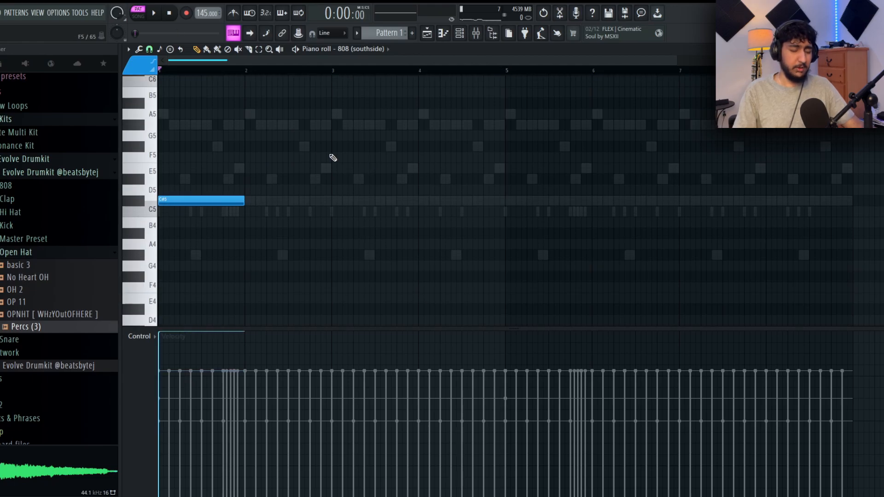
key("space")
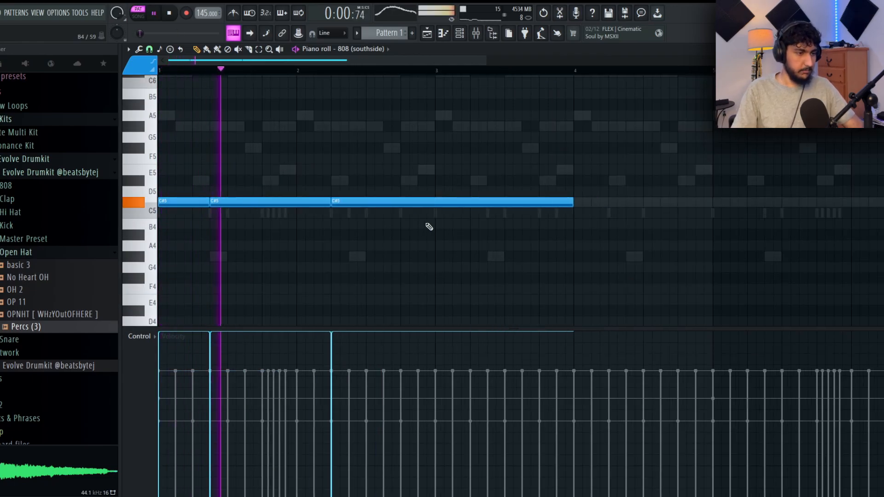
left_click_drag(472, 205, 608, 204)
left_click_drag(797, 203, 850, 203)
left_click_drag(542, 239, 495, 244)
left_click_drag(551, 209, 674, 208)
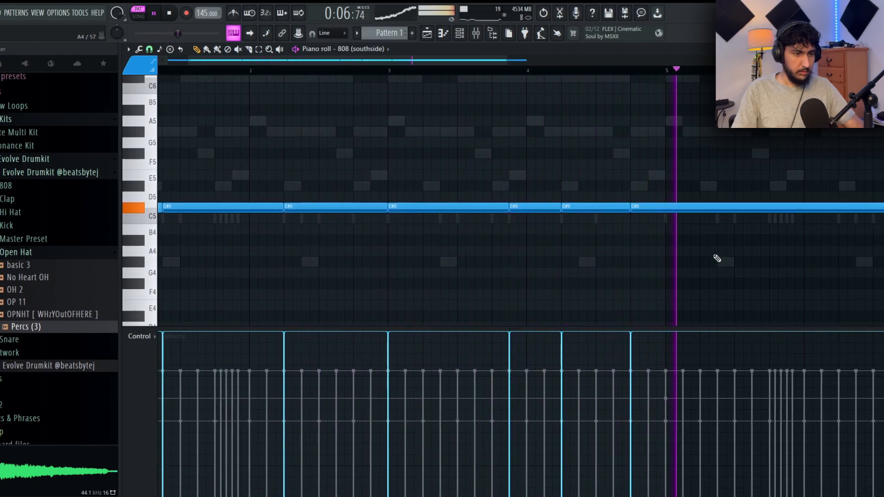
left_click_drag(716, 242, 516, 236)
scroll(566, 230, "down", 2)
left_click_drag(695, 201, 491, 216)
scroll(479, 217, "down", 2)
- Duplicate the four-bar 808 pattern into bars 5 to 8 and tidy the C#5 notes around bar 5
key("ctrl+a")
key("ctrl+b")
key("ctrl+d")
scroll(479, 164, "up", 2)
right_click(723, 202)
left_click_drag(712, 204, 734, 203)
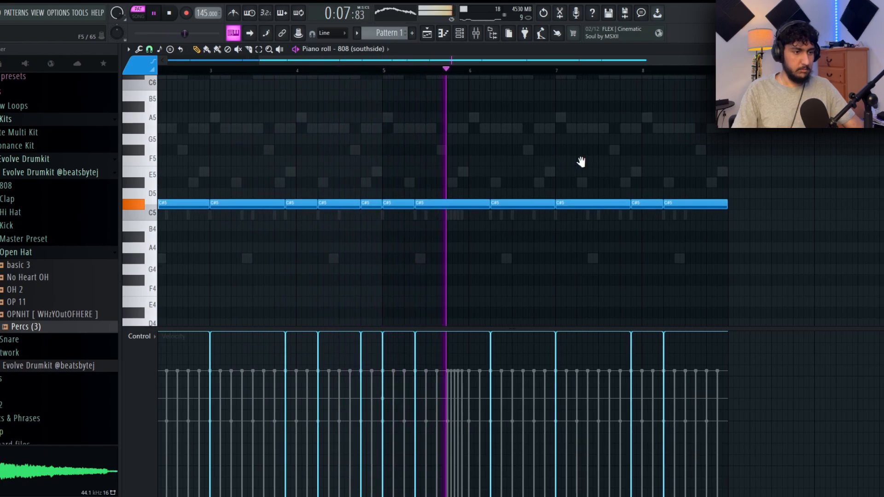
key("ctrl+z")
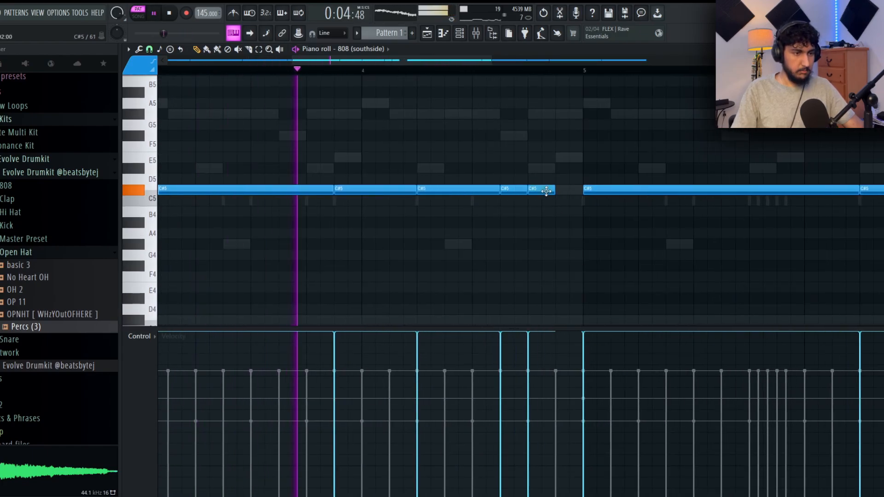
- Place a short 808 note just before bar 5 and move it up an octave to C#6
left_click_drag(574, 190, 571, 72)
key("space")
key("space")
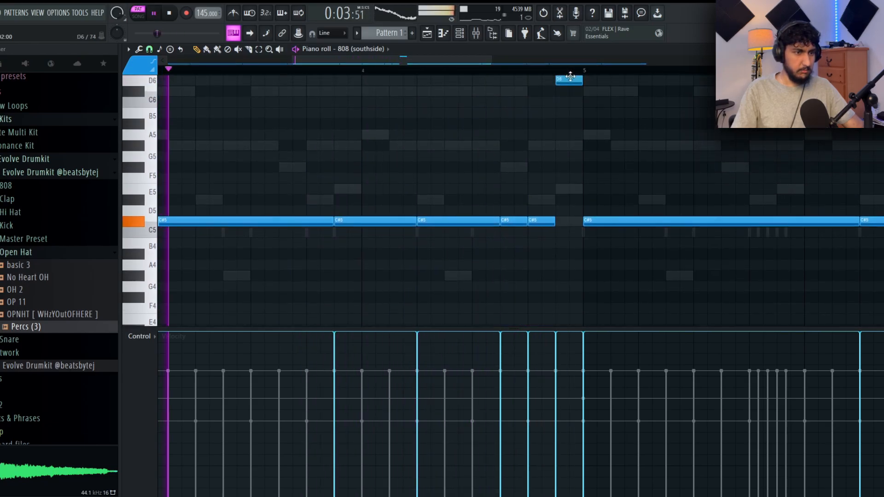
scroll(638, 131, "down", 2)
left_click_drag(665, 144, 558, 136)
- Set the snap to 1/2 step and slice the C#5 note before the C#6 hit into three short notes
key("space")
left_click(149, 49)
left_click(167, 127)
left_click(248, 49)
key("space")
scroll(444, 175, "up", 2)
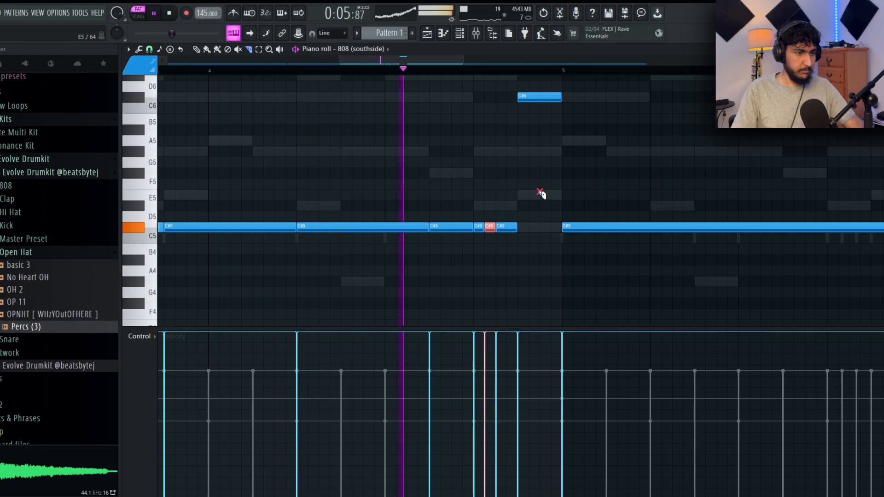
scroll(650, 173, "down", 3)
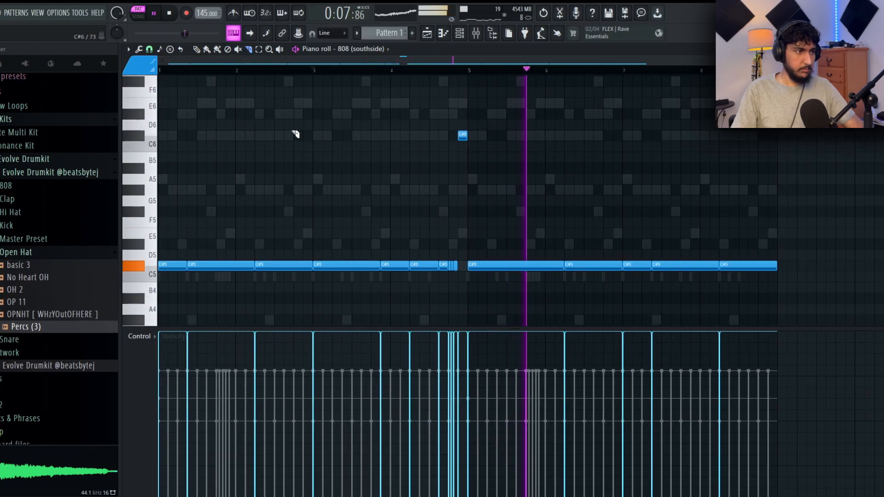
scroll(475, 192, "down", 2)
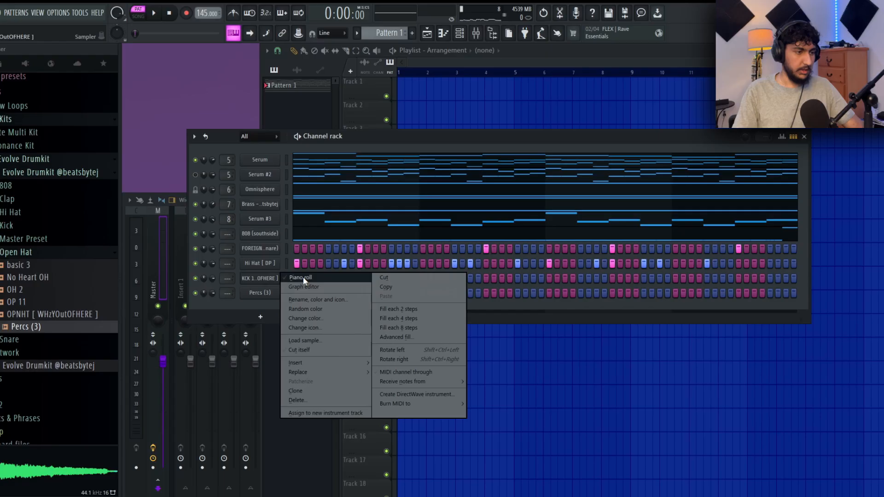
- Place C#5 kick hits on beat 1 of bar 1, beat 1.5 of bar 2, and beats 2 and 3.5 of bar 4
left_click(303, 277)
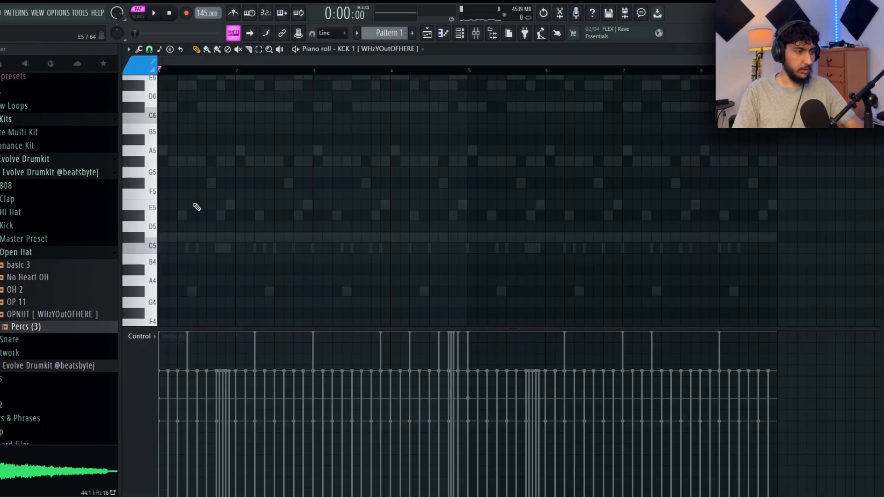
scroll(249, 221, "up", 3)
left_click_drag(286, 218, 342, 175)
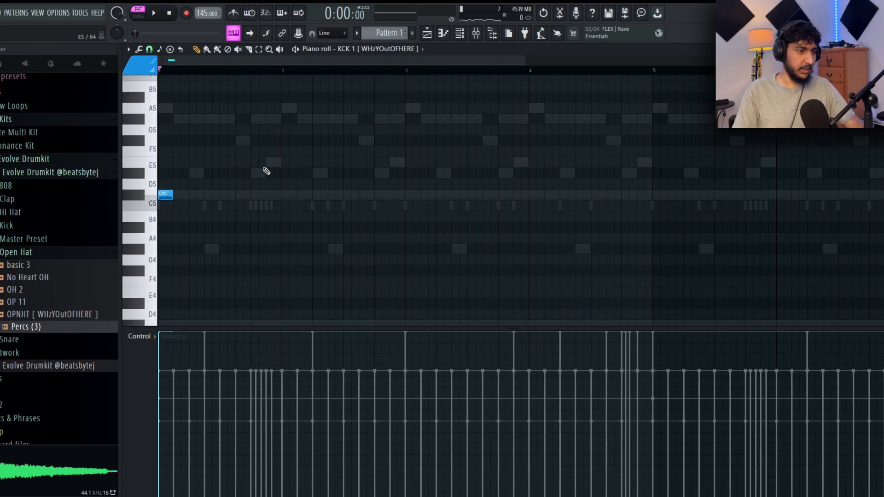
left_click(307, 194)
key("space")
left_click(567, 188)
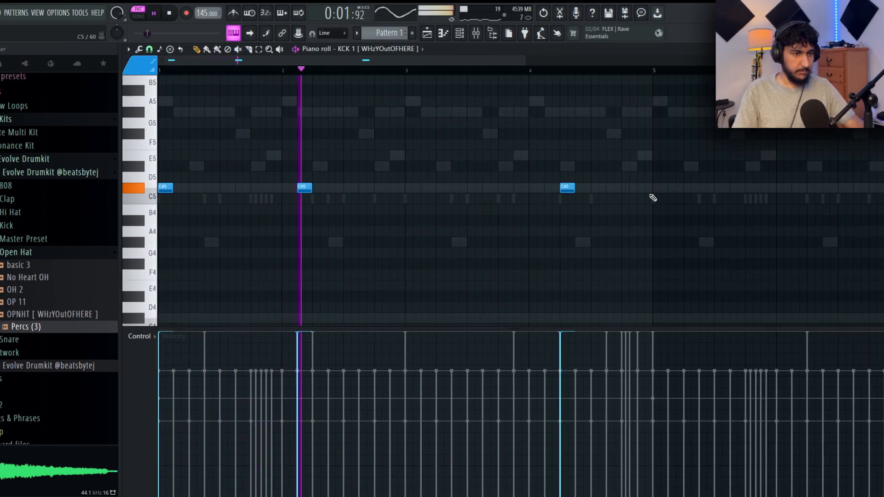
left_click(613, 187)
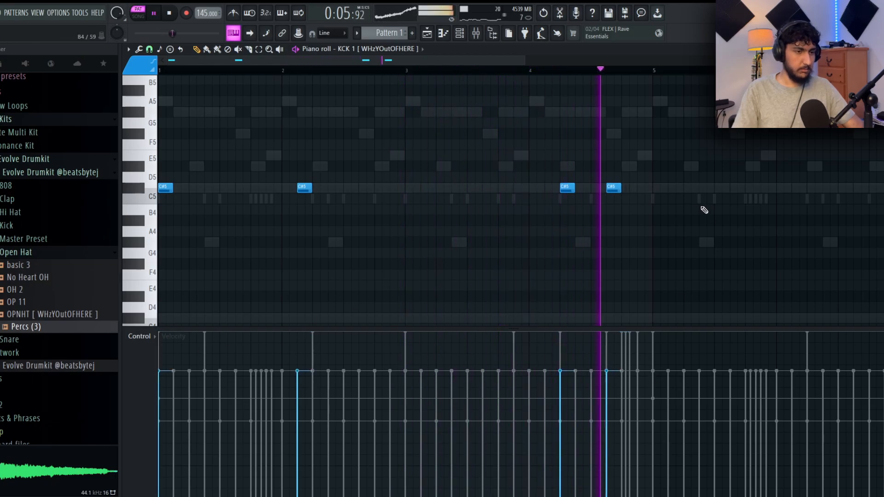
- Duplicate the four-bar kick pattern into bars 5 to 8 and reduce the copy to single hits in bars 5, 6 and 8
scroll(591, 164, "down", 2)
left_click_drag(506, 70, 123, 99)
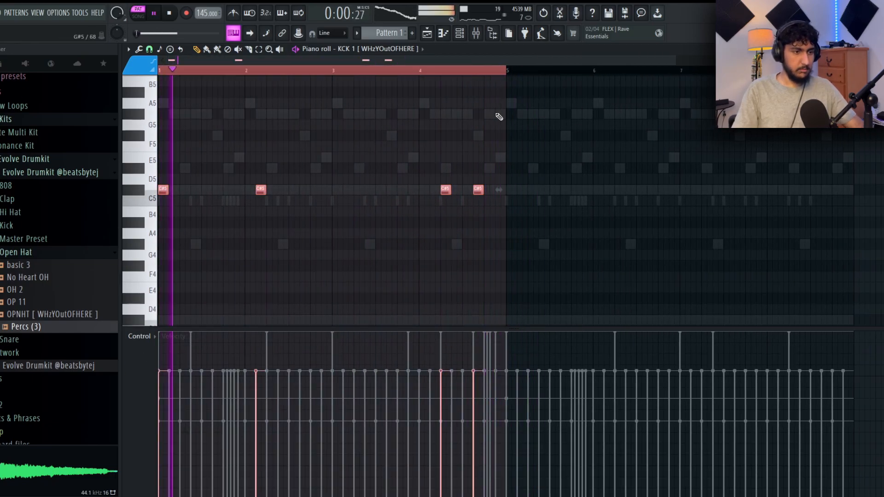
key("ctrl+b")
key("ctrl+d")
left_click_drag(575, 137, 537, 145)
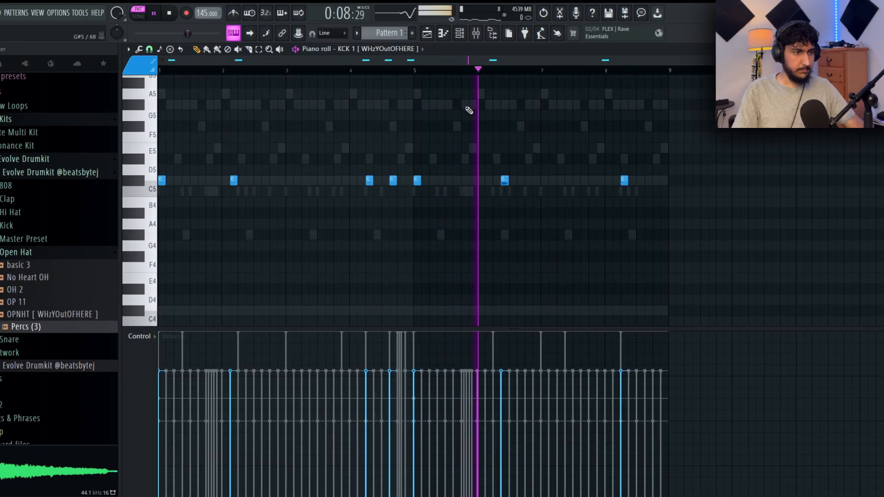
left_click_drag(593, 145, 604, 179)
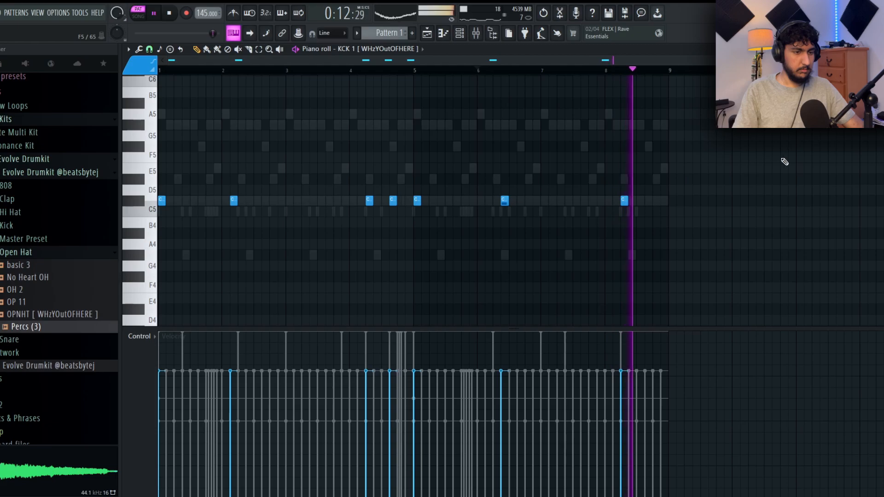
- Stop playback and route the five drum channels to their own mixer tracks, starting at insert 11
key("space")
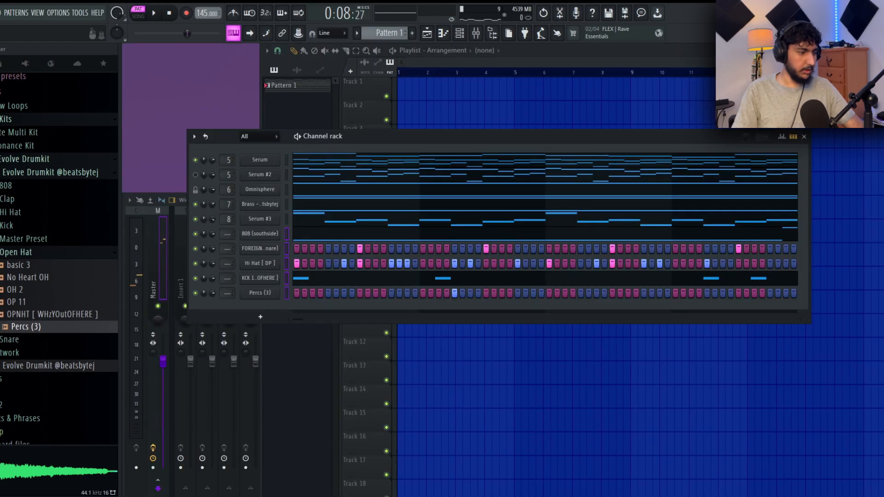
key("F9")
left_click(423, 270)
left_click(408, 272)
key("ctrl+l")
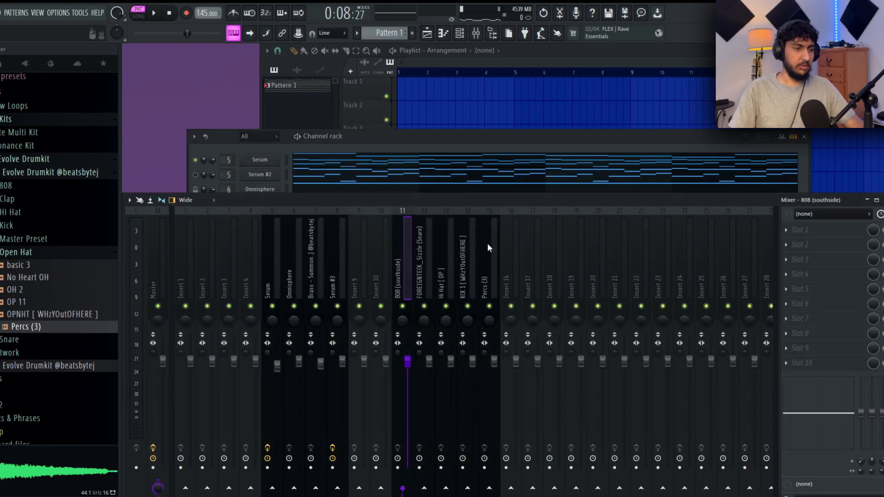
- Play the pattern, solo the 808 mixer track, bring in the kick and lower its level to about -0.6 dB
key("space")
right_click(402, 306)
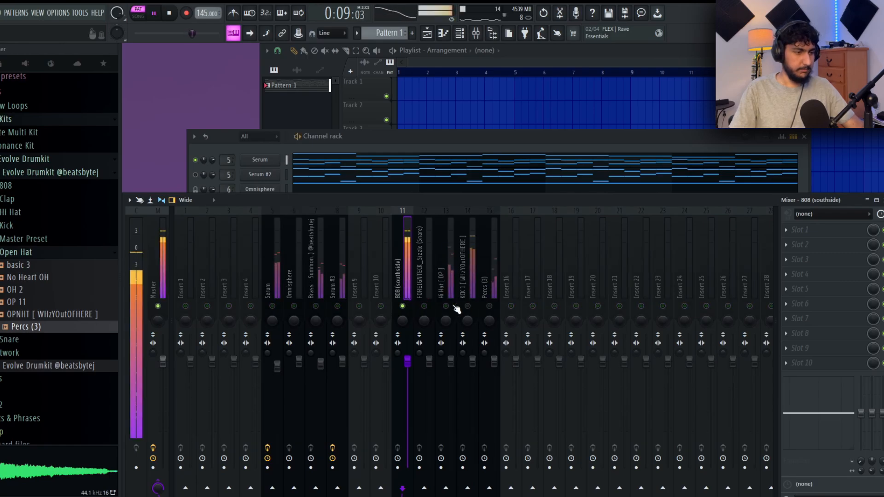
left_click(469, 285)
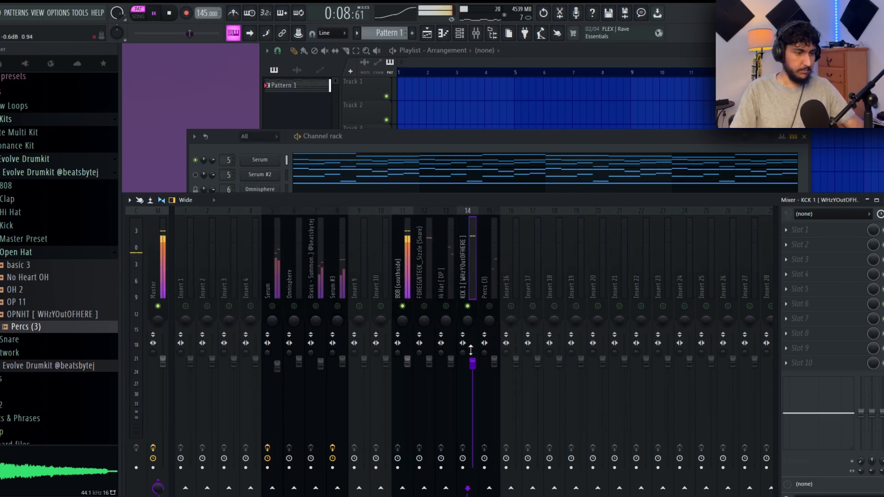
- Bring the snare, hi-hat, Percs (3) and Serum tracks back in, lowering the snare and setting hi-hat and Serum to about -1.1 dB
left_click(431, 309)
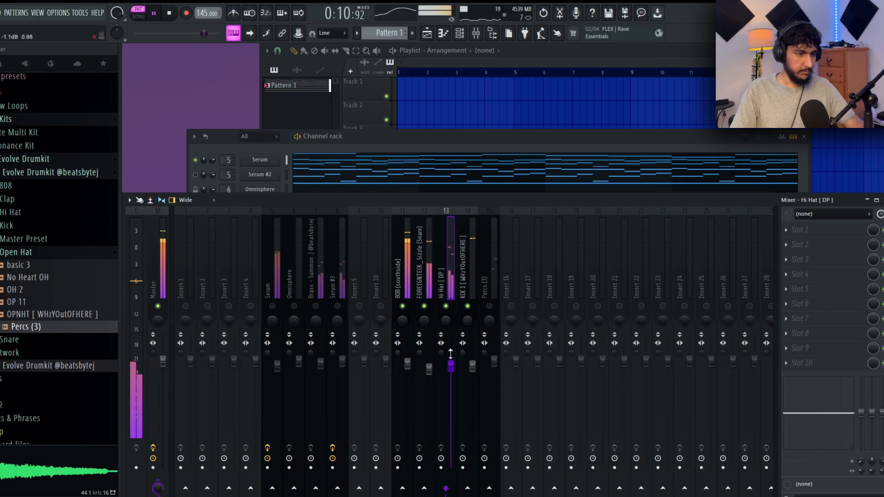
left_click(490, 306)
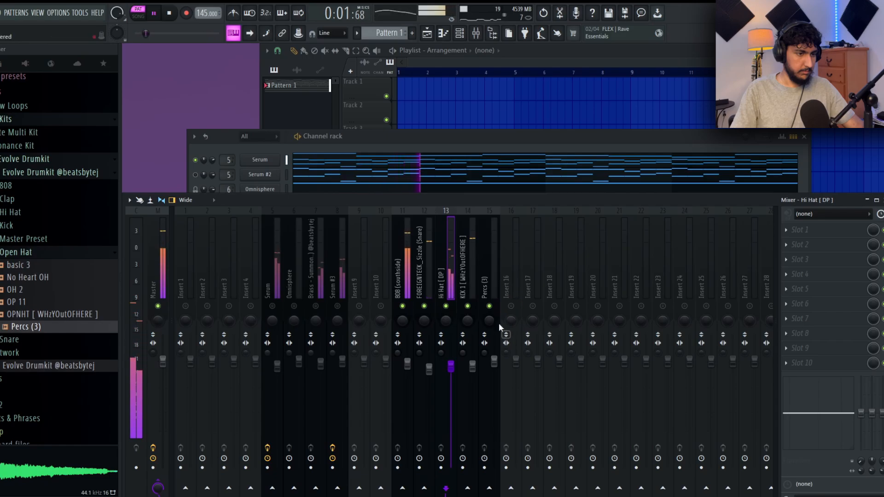
left_click(276, 305)
left_click_drag(279, 362, 280, 365)
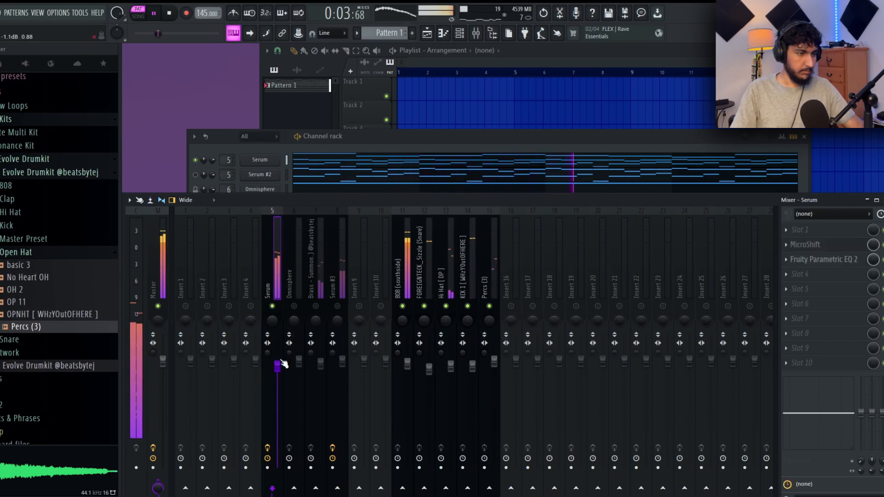
- Bring in the Omnisphere and Brass mixer tracks, lower Serum #3 to about -1.1 dB and re-enable all remaining mixer tracks
left_click(295, 305)
left_click(317, 306)
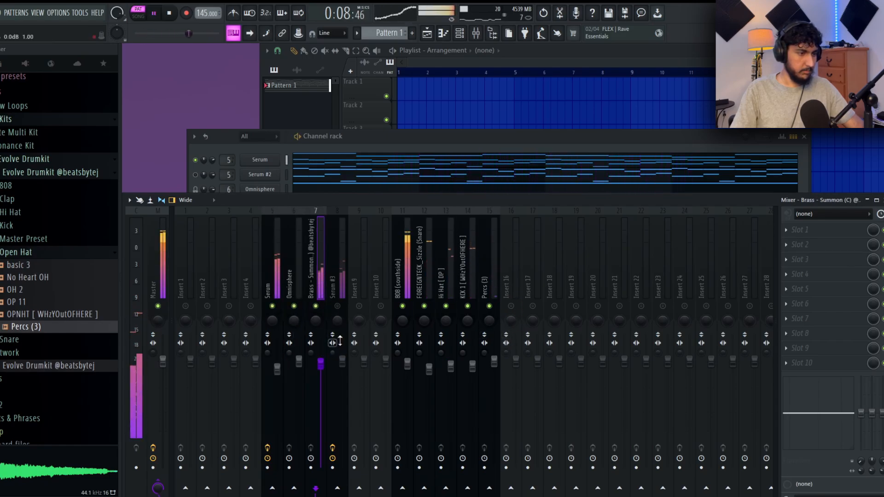
left_click(343, 362)
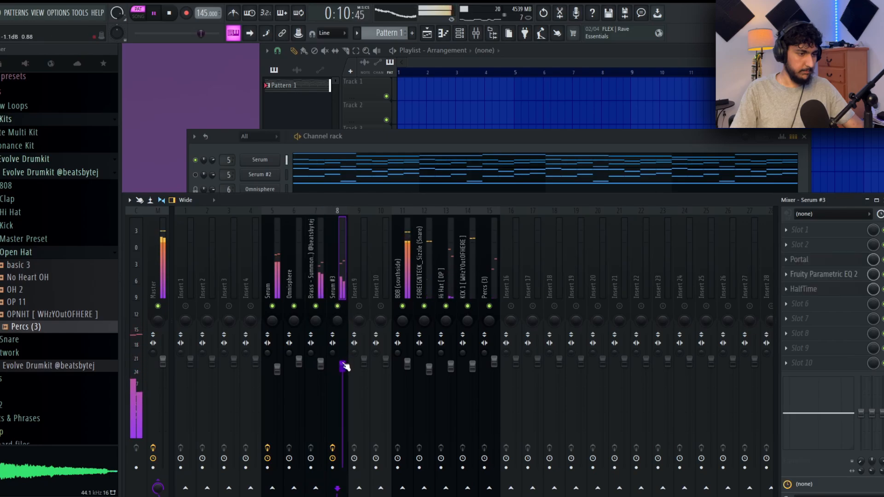
right_click(359, 306)
right_click(359, 306)
- Stop playback and replace the master's Fruity Limiter with Fruity Parametric EQ in slot 5, gently boosting 250, 5000 and 8000 Hz
left_click(164, 270)
key("space")
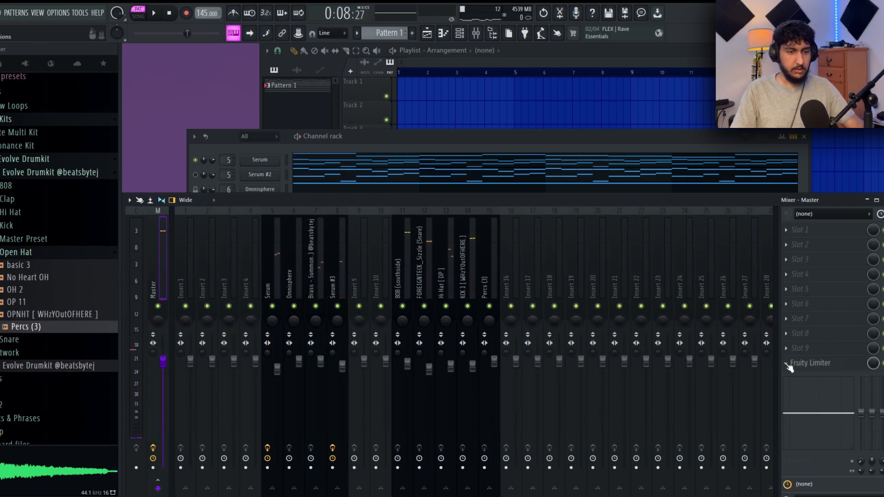
left_click(817, 295)
left_click(615, 466)
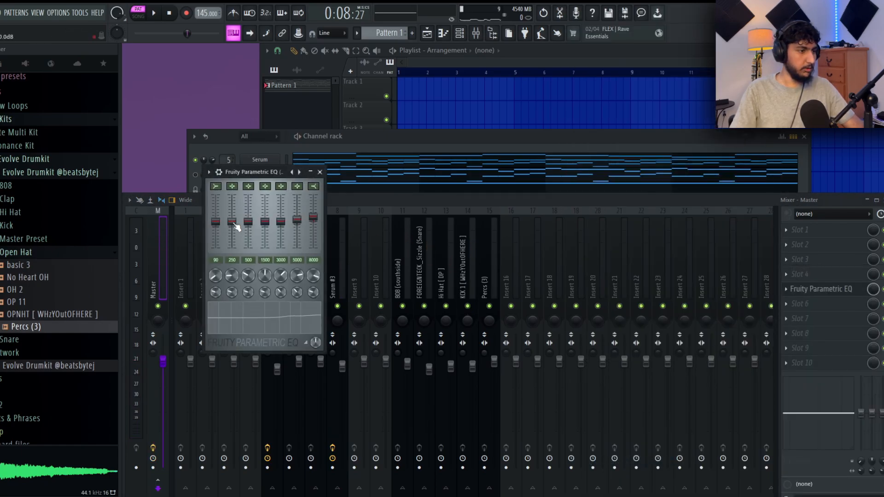
left_click_drag(234, 225, 235, 221)
right_click(235, 221)
left_click(237, 221)
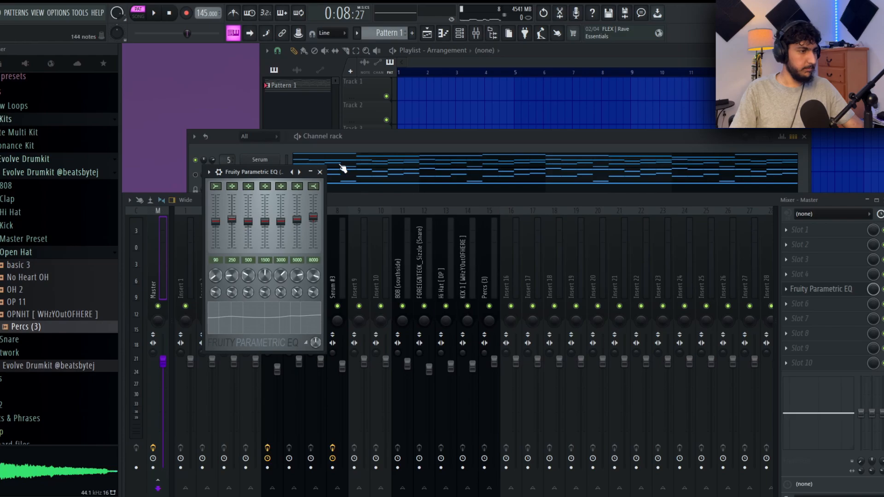
left_click(320, 172)
- Add Fruity Soft Clipper to slot 6 of the master track and audition the pattern through it
left_click(810, 289)
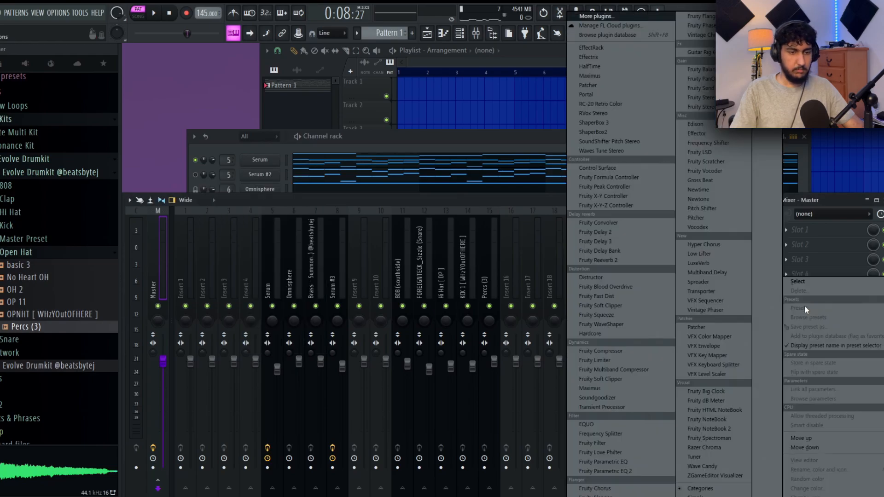
left_click(614, 379)
left_click_drag(289, 188, 307, 174)
key("space")
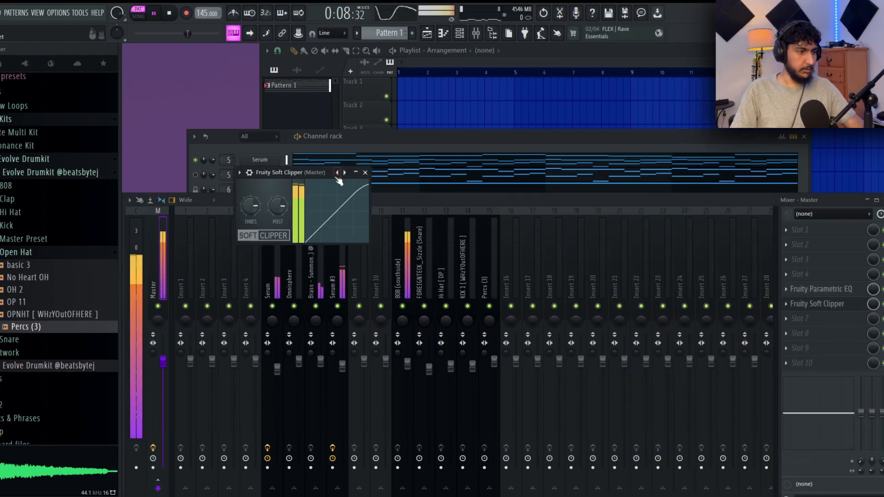
left_click(365, 172)
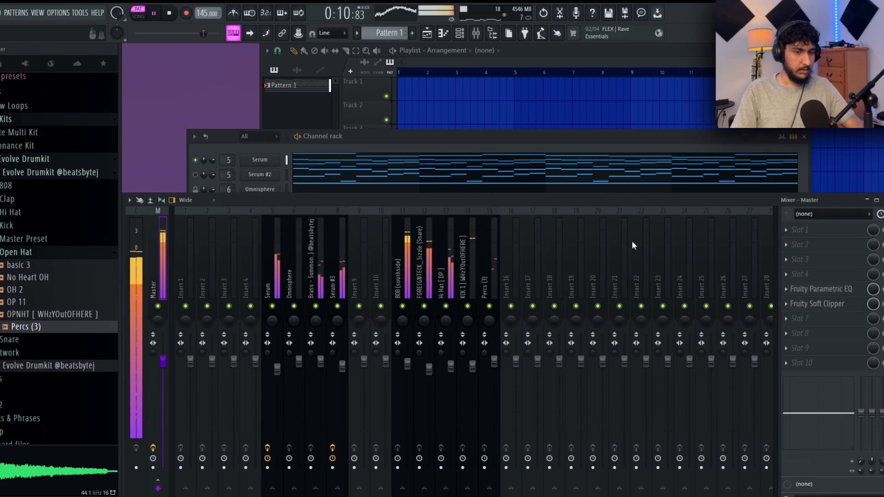
key("space")
- Load Maximus into slot 7 of the master track with the Master aid 1 preset
left_click(810, 319)
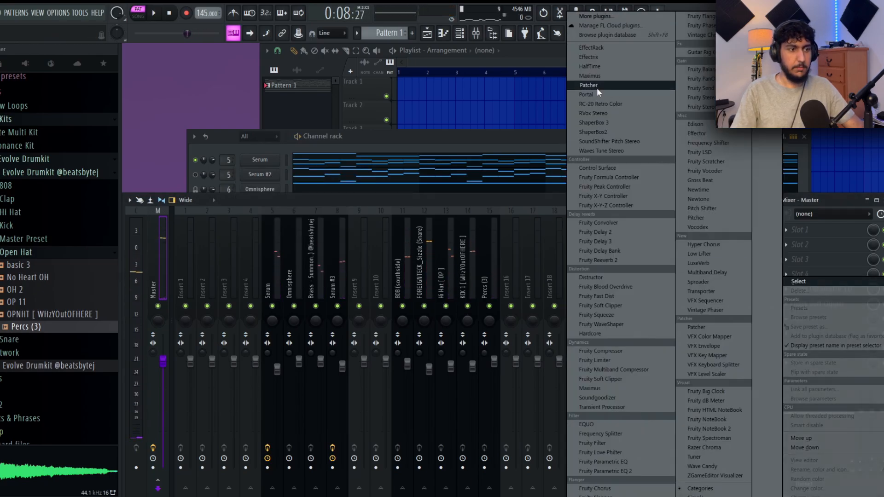
left_click(596, 88)
left_click(377, 94)
left_click(400, 300)
left_click_drag(293, 95, 414, 127)
- Raise the low and high bands in Maximus while auditioning the pattern, comparing the sound with the effect bypassed
key("space")
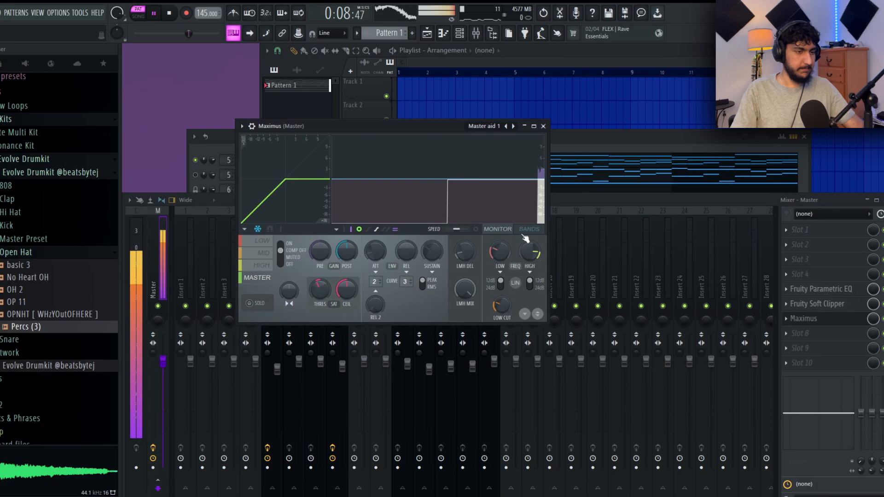
left_click(529, 229)
key("space")
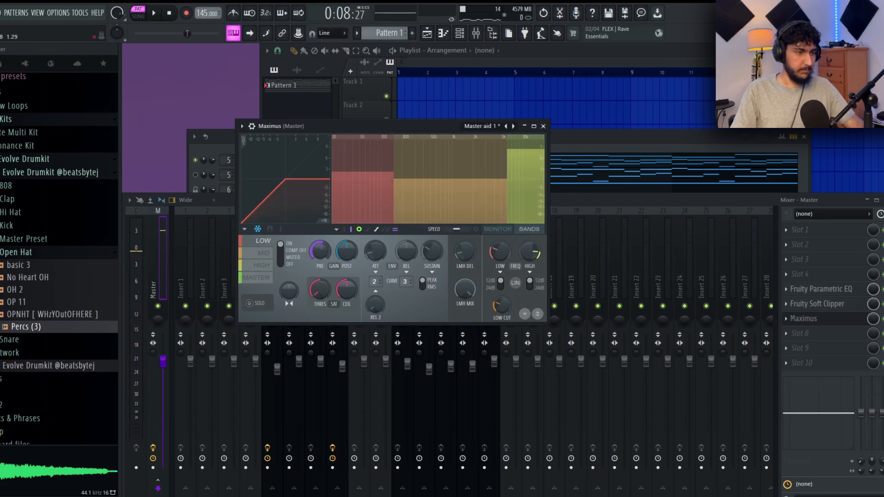
key("space")
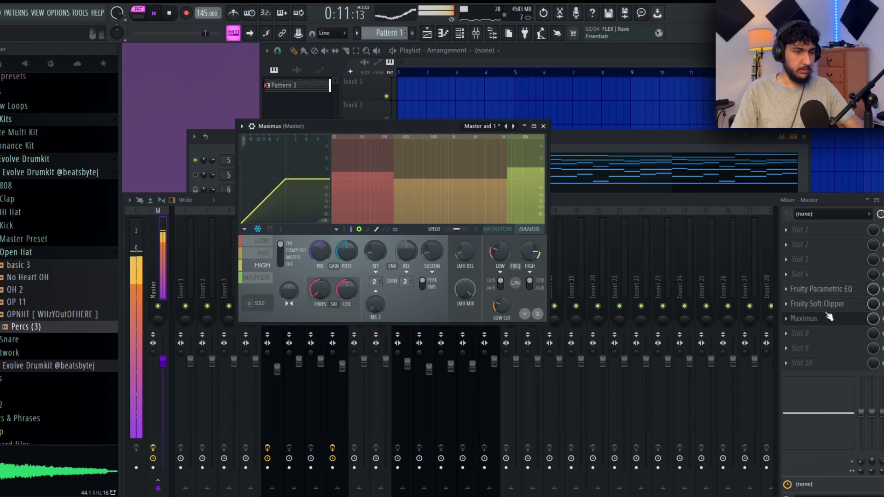
left_click(883, 319)
left_click(385, 148)
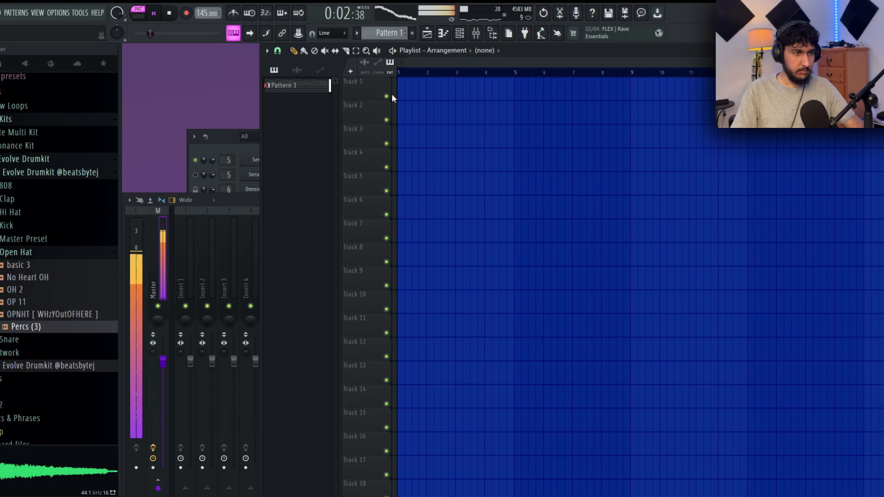
- Close Maximus and split Pattern 1 by channel into separate patterns in the playlist
left_click(320, 70)
left_click(374, 217)
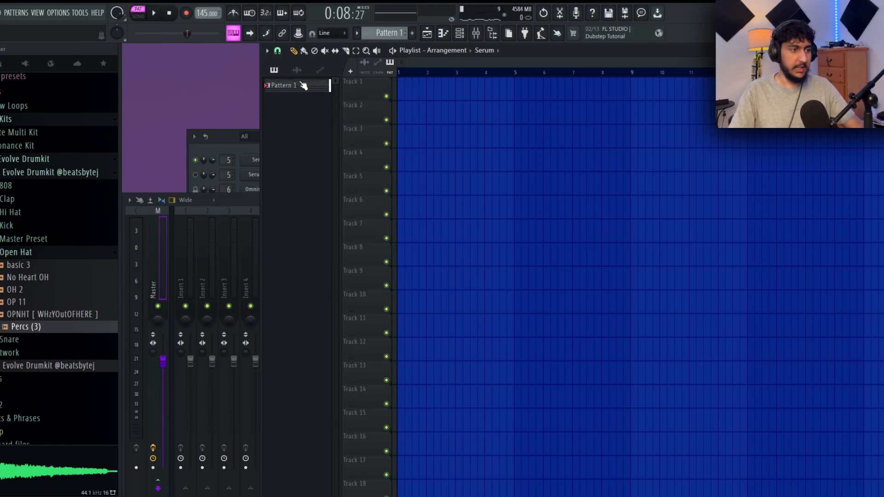
left_click(288, 86)
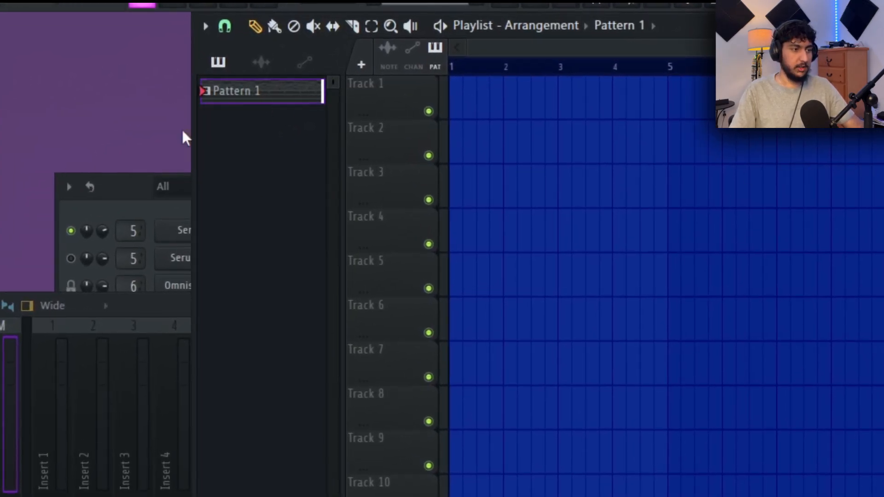
right_click(275, 94)
left_click(283, 405)
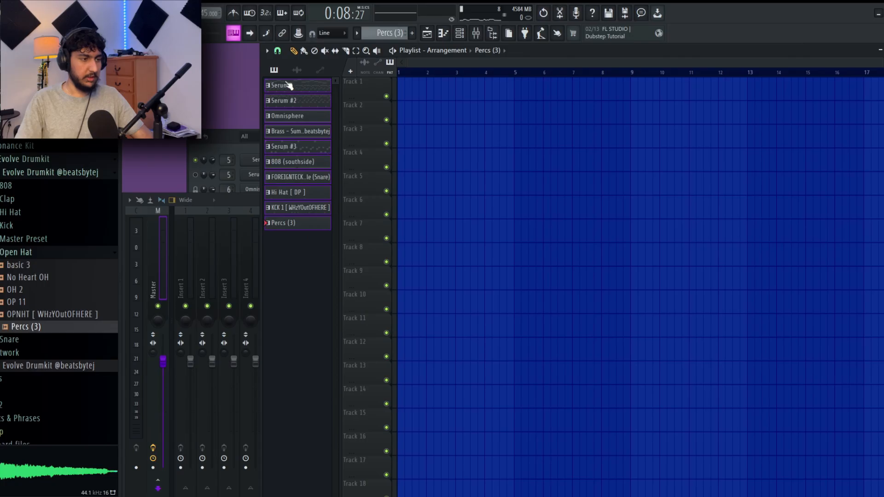
- Place the ten split patterns at bar 1 on tracks 2 to 11 and duplicate them from bar 9
left_click_drag(289, 85, 396, 99)
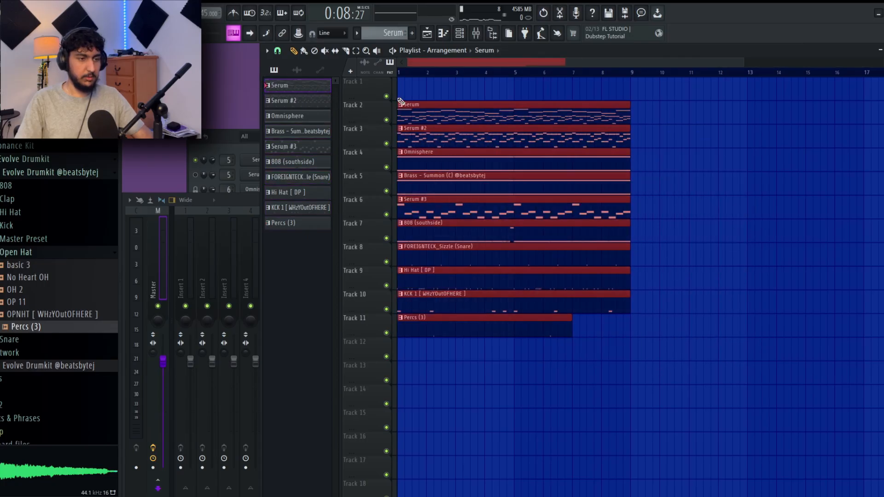
key("ctrl+b")
- Delete both Omnisphere clips from track 4 of the playlist
scroll(586, 221, "up", 2)
scroll(592, 218, "down", 3)
right_click(584, 173)
key("ctrl+z")
right_click(586, 172)
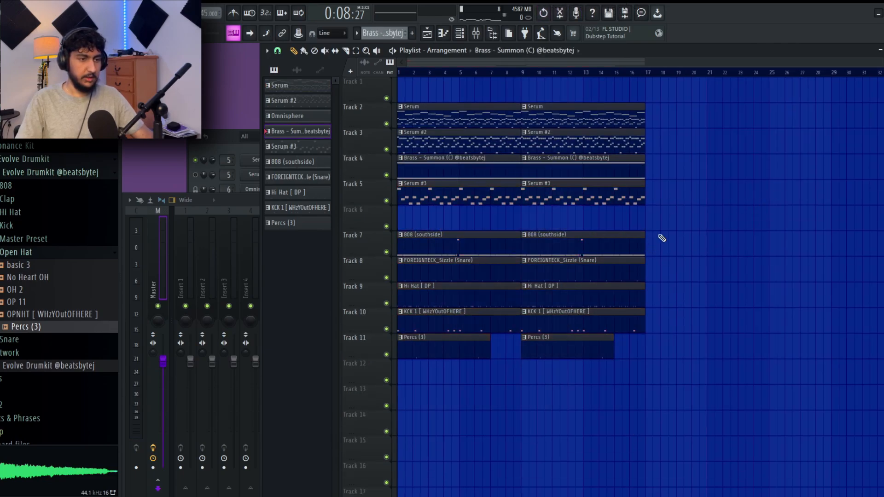
- Move the Brass clips up to track 4 and the Serum #3 clips up to track 5, leaving track 6 empty
left_click_drag(661, 197, 399, 93)
right_click(757, 233)
left_click_drag(719, 225, 380, 94)
right_click(747, 200)
left_click_drag(671, 202, 409, 79)
right_click(754, 183)
left_click_drag(659, 382, 346, 236)
right_click(787, 223)
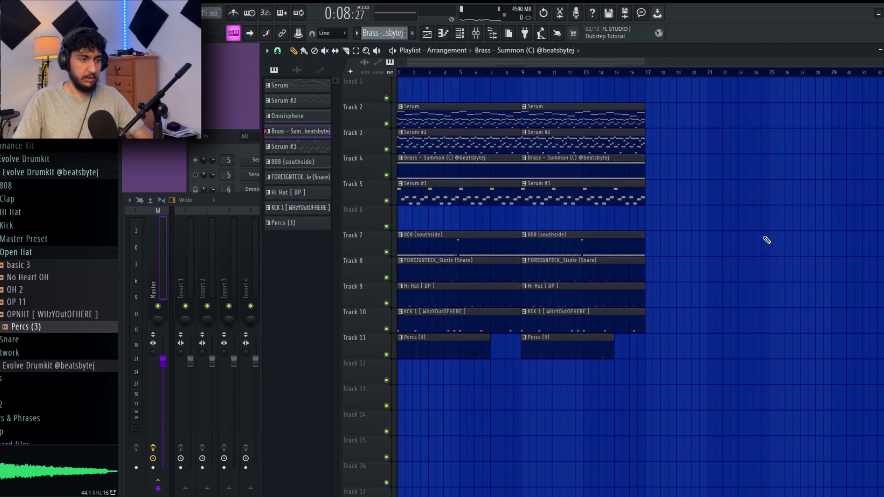
- Duplicate the 16-bar arrangement three times to extend it through bar 64 and clear the selection
key("ctrl+b")
key("ctrl+b")
key("ctrl+b")
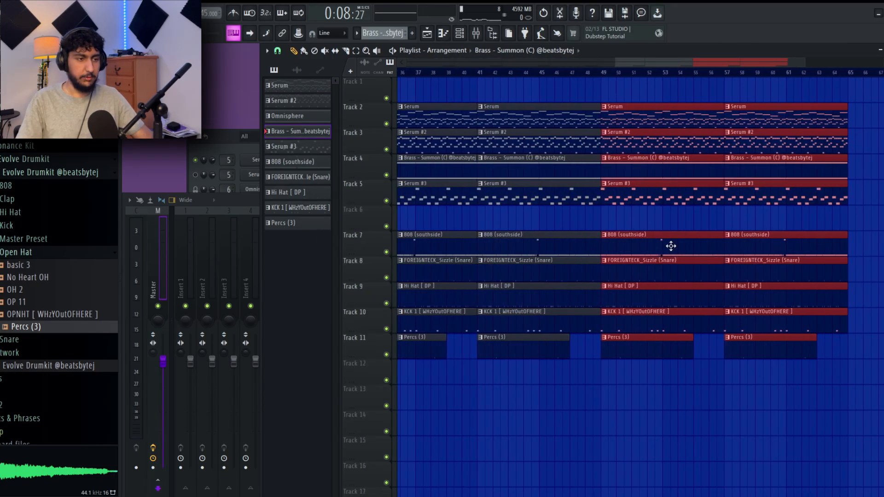
scroll(658, 233, "down", 5)
right_click(724, 227)
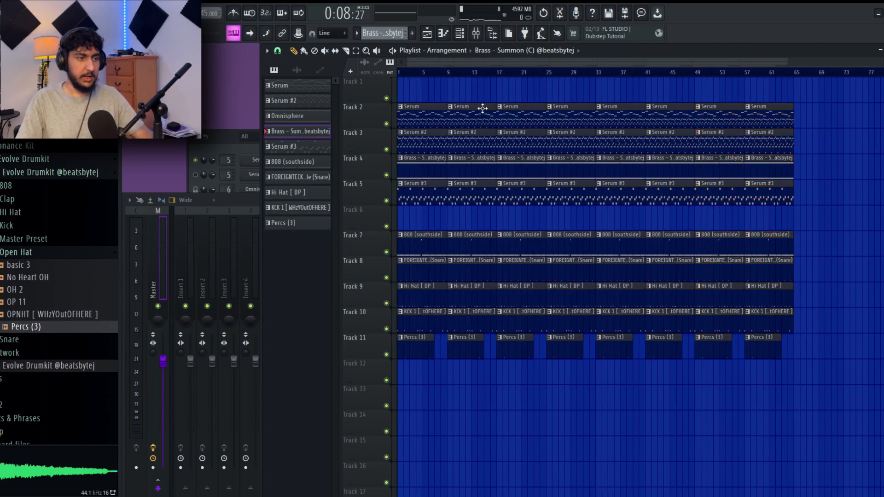
- Delete the Serum #2 clips from bars 1 to 24 and audition the Serum melody on track 2 alone
left_click_drag(539, 127, 404, 79)
left_click_drag(418, 147, 505, 122)
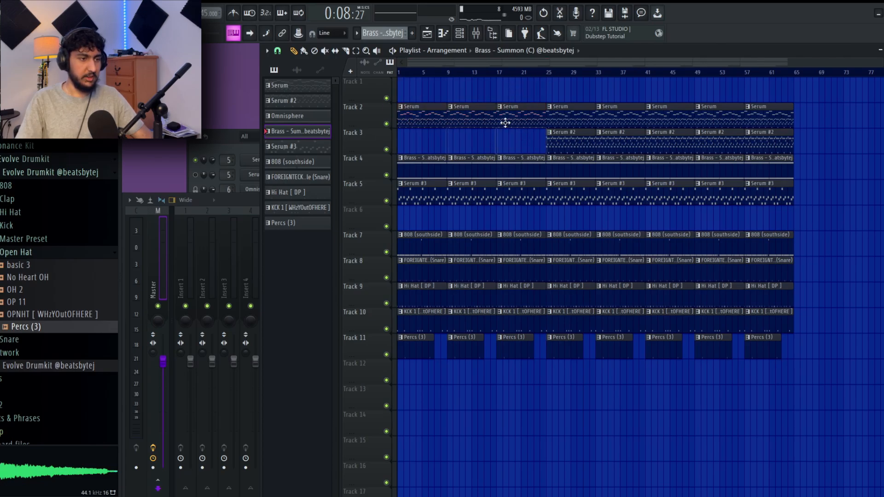
right_click(387, 124)
left_click(200, 172)
key("space")
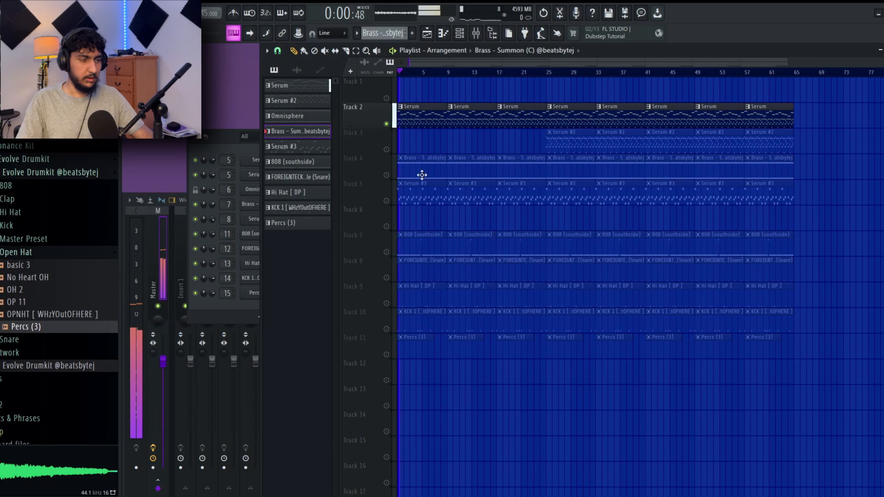
key("space")
right_click(387, 124)
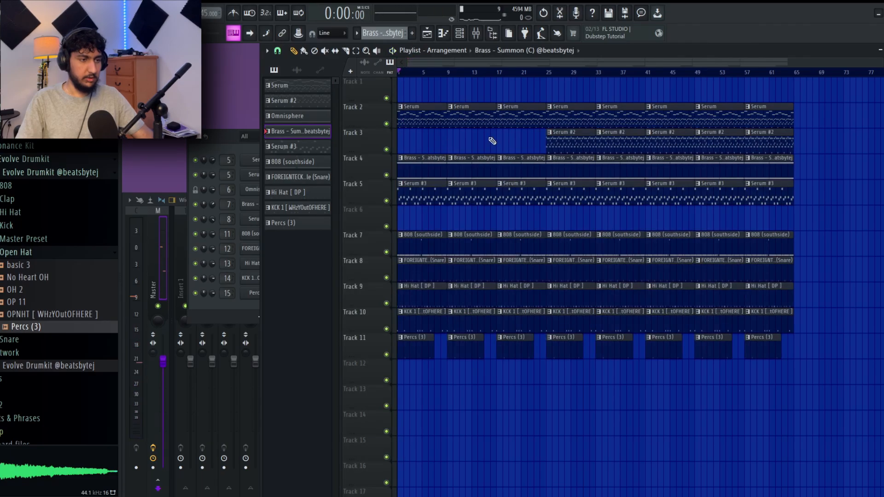
- Delete the two Serum clips covering bars 25 to 40 on track 2
left_click_drag(442, 96, 510, 139)
key("ctrl+z")
right_click(631, 113)
right_click(583, 115)
- Audition the Serum #2 melody on track 3 alone from bar 25 and restore the other tracks
right_click(387, 149)
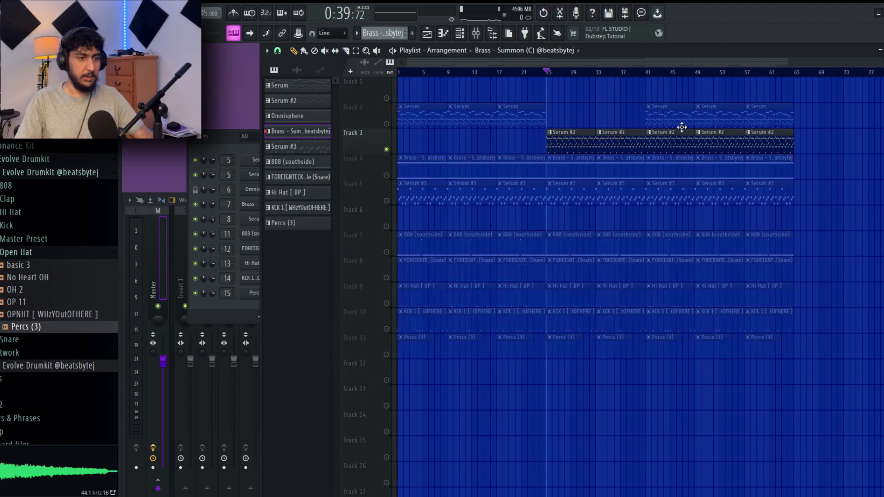
key("space")
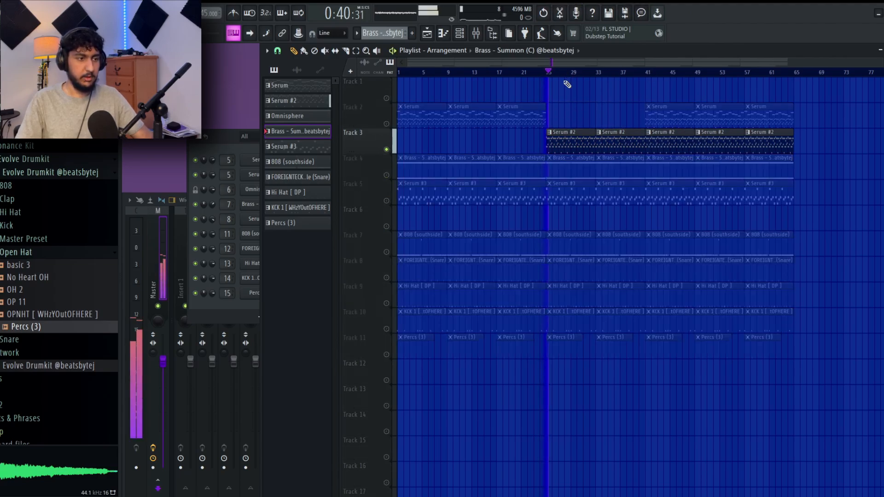
key("space")
right_click(387, 150)
- Delete everything after bar 48 and the remaining Serum clips, leaving only Serum #2 and the 808 in bars 41 to 48
mouse_move(718, 114)
left_mouse_down()
mouse_move(790, 282)
mouse_move(768, 224)
left_mouse_up()
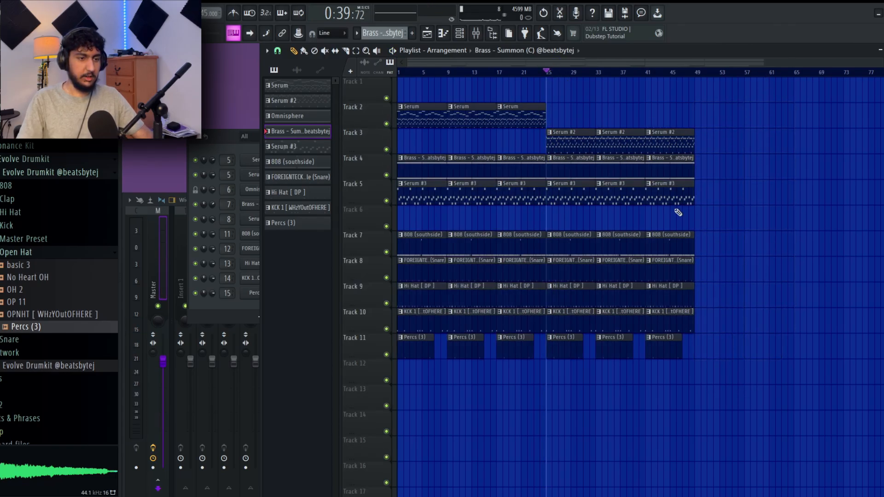
mouse_move(674, 179)
left_mouse_down()
mouse_move(667, 349)
mouse_move(649, 77)
left_mouse_up()
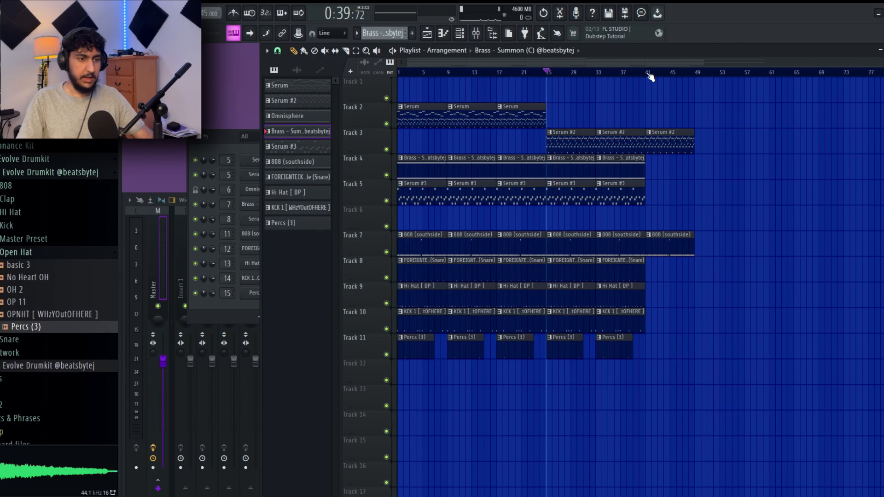
left_click_drag(704, 226, 688, 103)
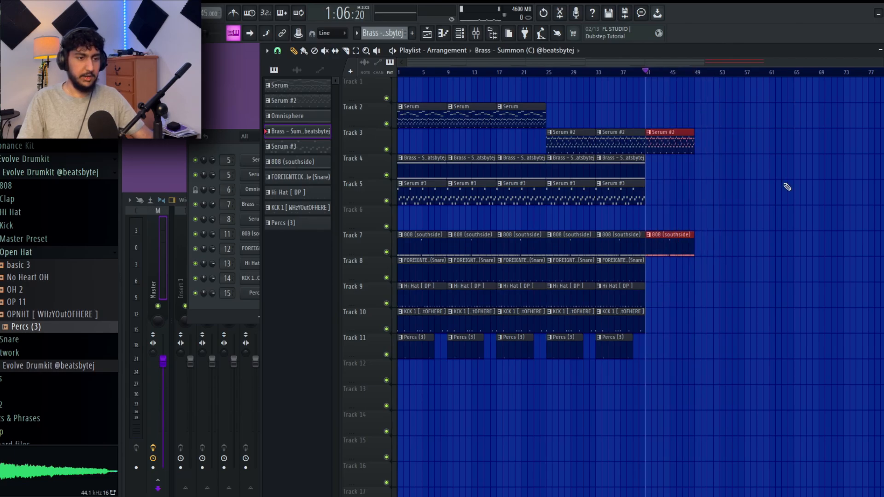
key("ctrl+b")
right_click(650, 180, "ctrl")
left_click_drag(832, 376, 633, 118)
key("Delete")
left_click_drag(660, 383, 426, 126)
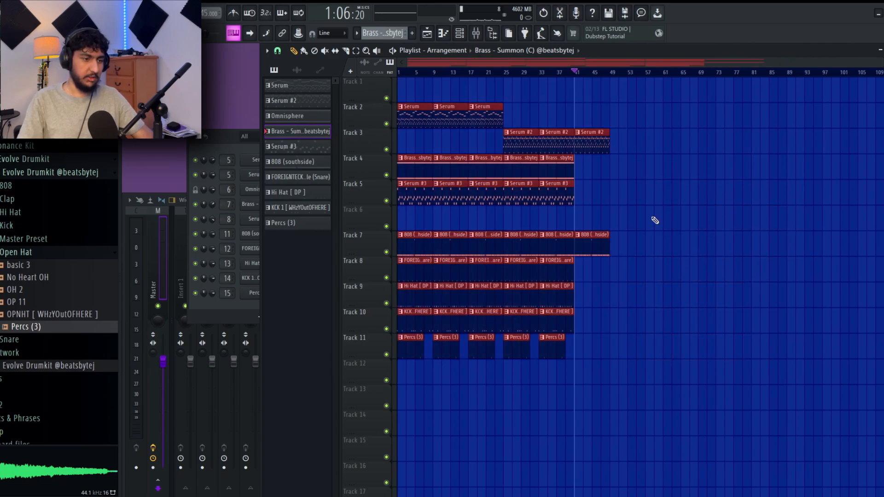
right_click(737, 286, "ctrl")
scroll(587, 198, "down", 2)
key("ctrl+a")
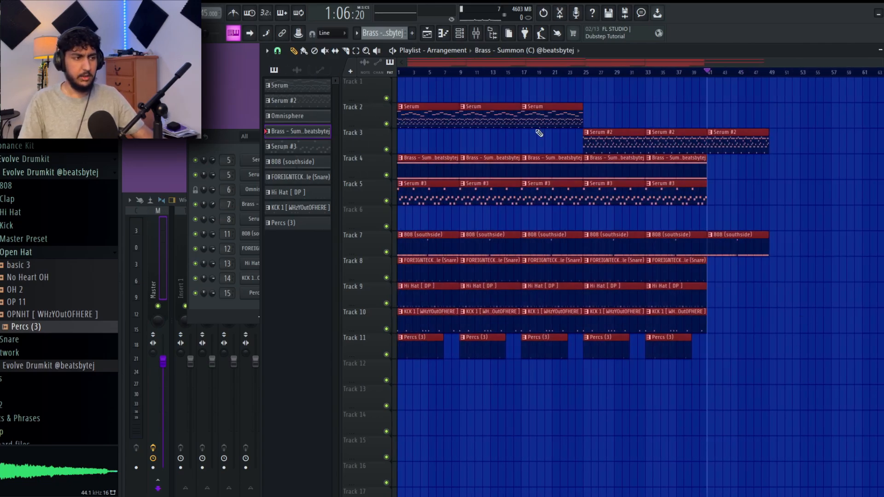
- Audition Serum #3 on track 5 alone from bar 9, restore the other tracks and delete its clip in bars 1 to 8
right_click(386, 201)
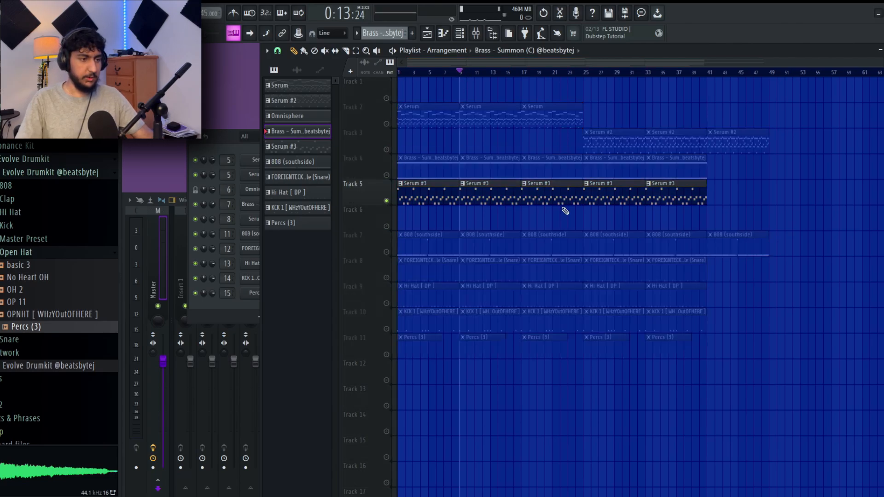
key("space")
key("space")
right_click(386, 201)
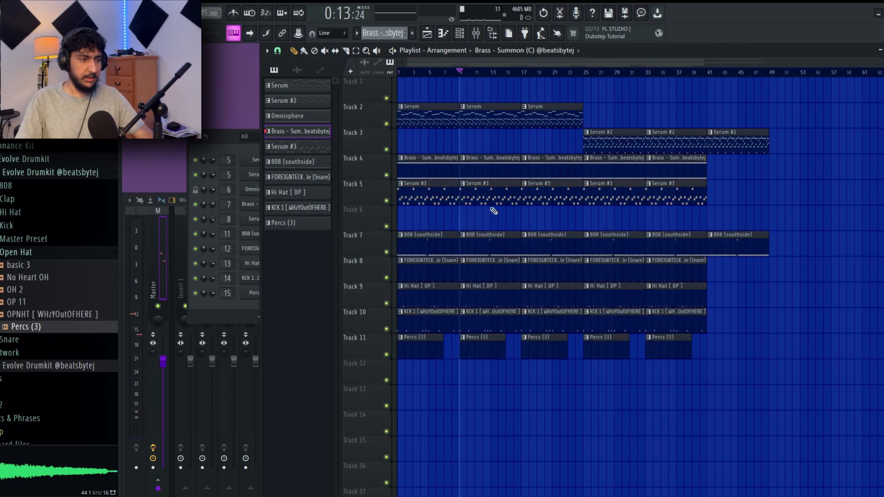
right_click(432, 198)
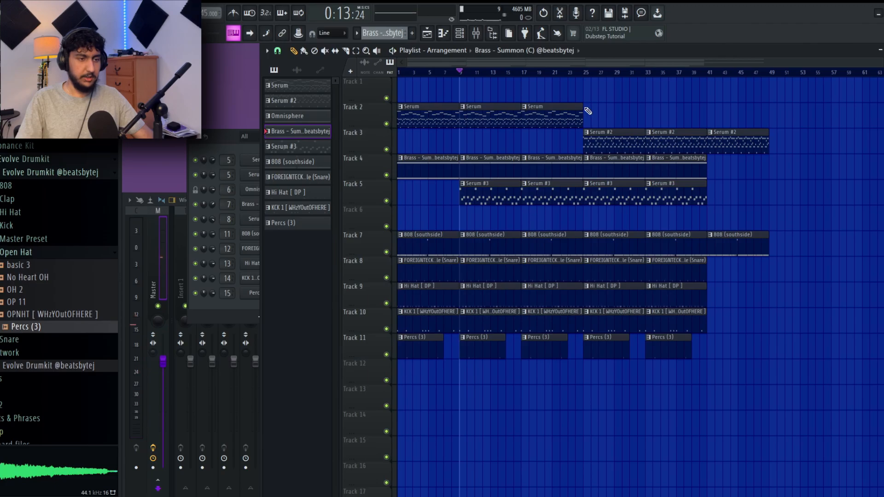
- Audition Serum #2 and Serum #3 together from bar 25 with only tracks 3 and 5 active
right_click(386, 149)
left_click(386, 201)
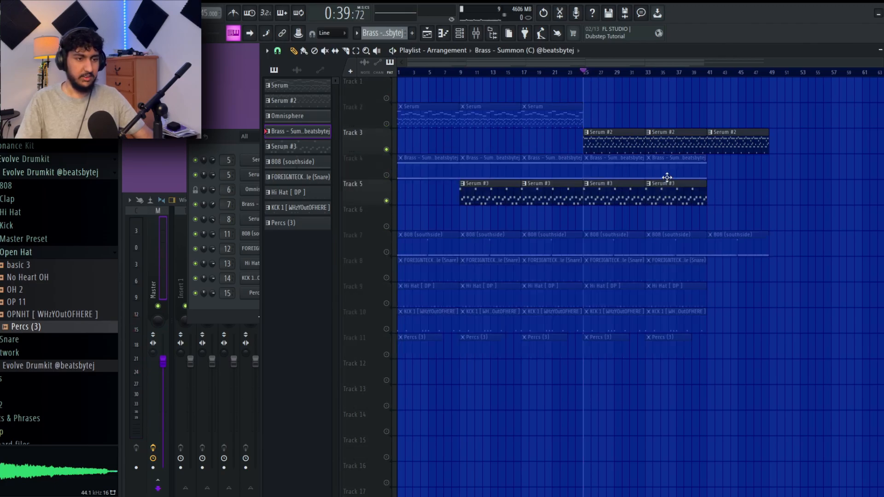
key("space")
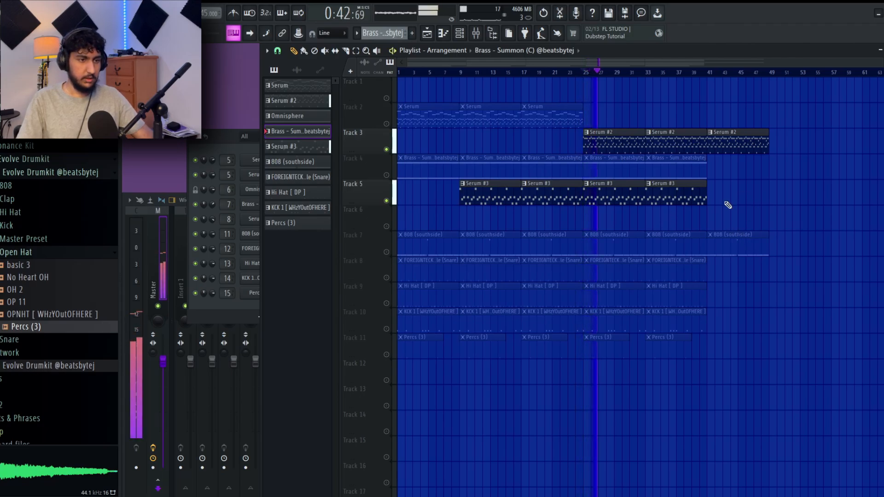
key("space")
- Delete the two Serum #3 clips covering bars 25 to 40 on track 5 and restore the other tracks
scroll(680, 203, "up", 4)
right_click(676, 198)
right_click(728, 198)
scroll(707, 200, "down", 4)
key("alt+s")
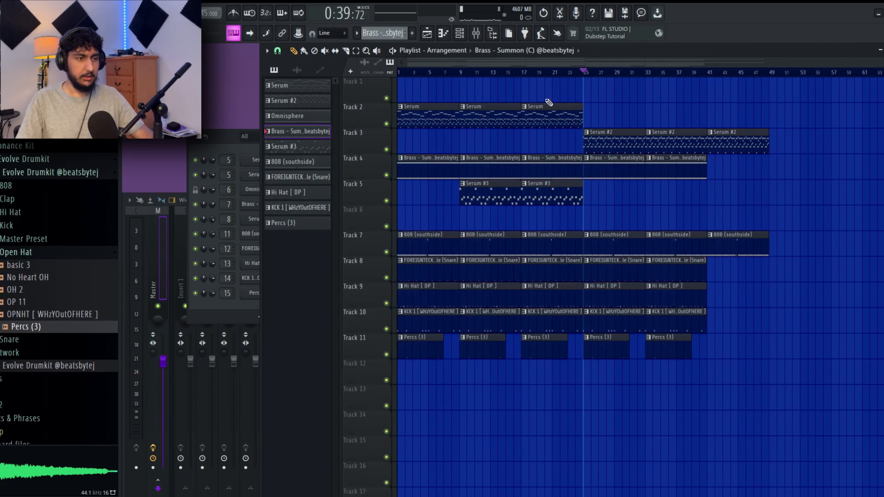
- Delete the Brass clip in bars 17 to 24, the kick clips in bars 17 to 24 and 33 to 40, and the Percs clip at bar 33
right_click(562, 161)
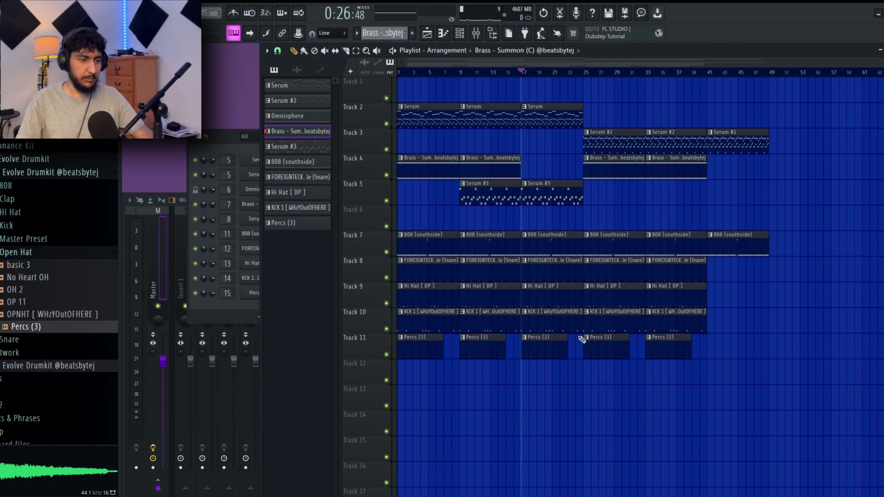
right_click(552, 321)
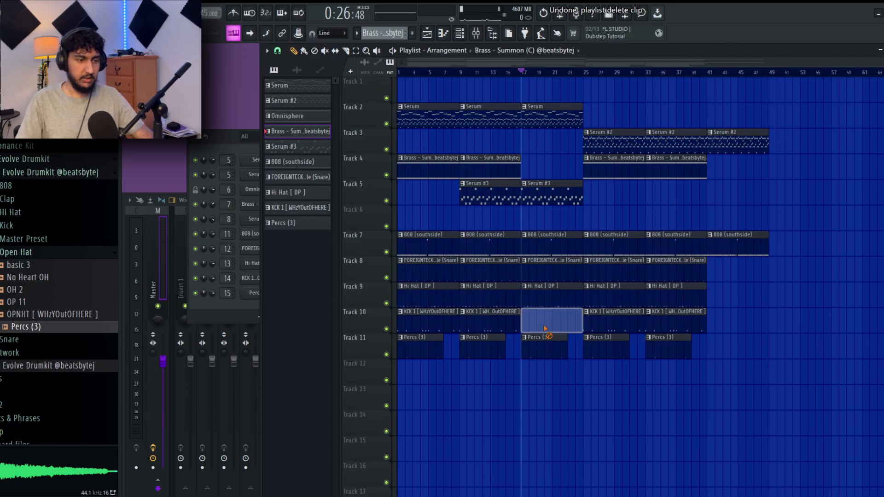
right_click(663, 321)
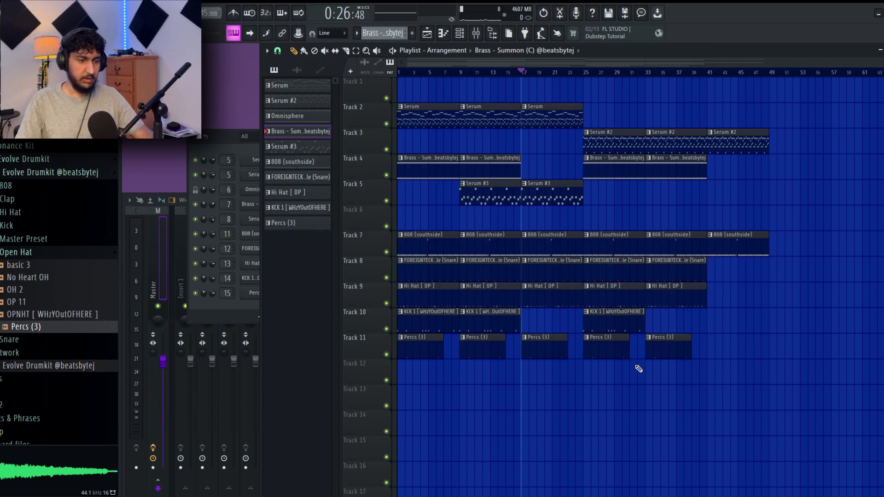
right_click(679, 350)
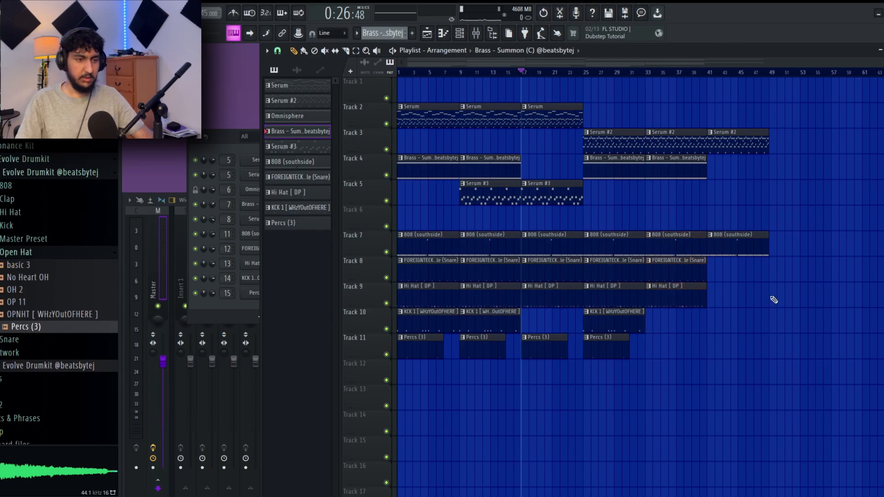
- Duplicate the whole 48-bar arrangement so the copy starts at bar 49
key("ctrl+b")
scroll(690, 197, "down", 3)
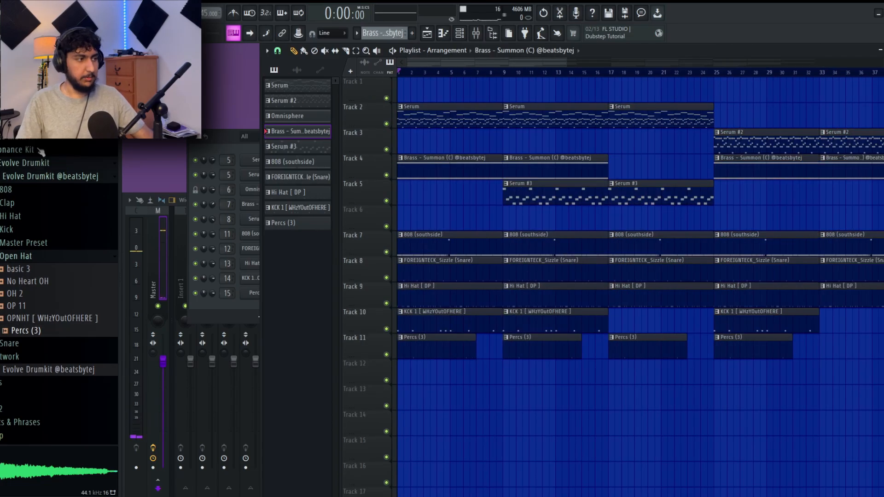
- Place the Swiffer riser from the FX & Risers folder on track 6 so that it ends at bar 49
left_click(34, 141)
left_click(55, 162)
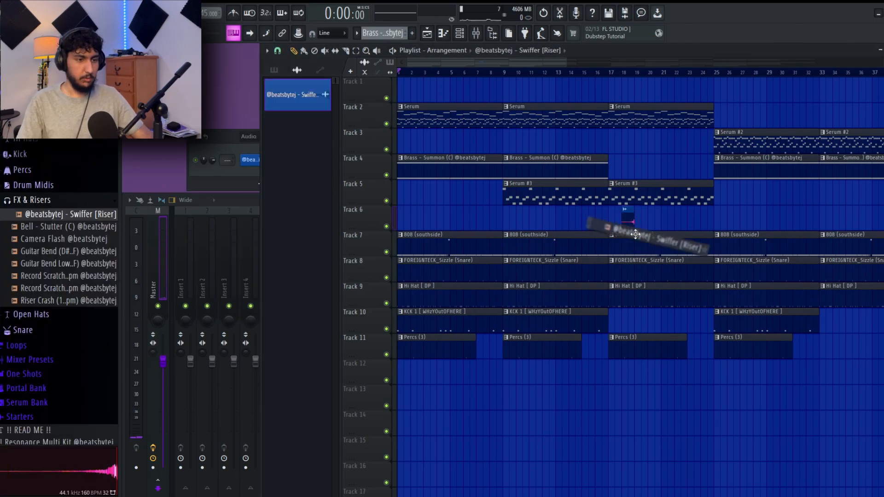
left_click_drag(592, 233, 616, 217)
scroll(641, 233, "down", 3)
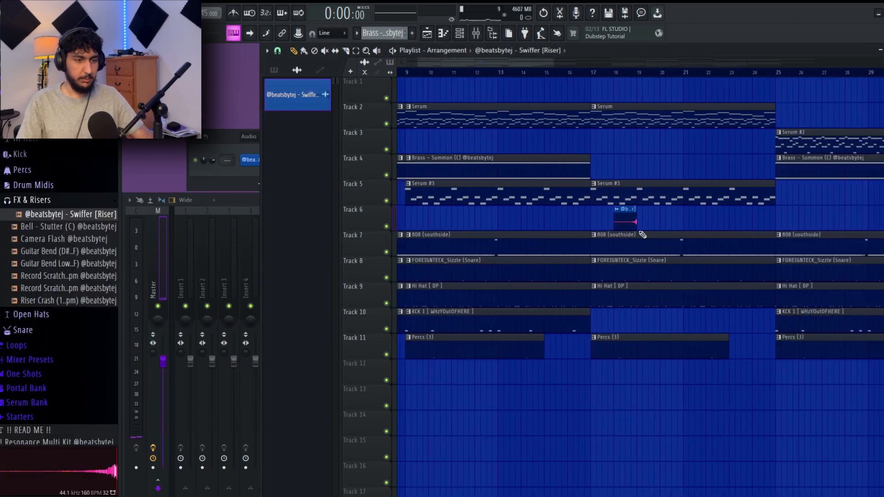
- Play from bar 47 to check how the riser leads into the second half at bar 49
left_click(526, 72)
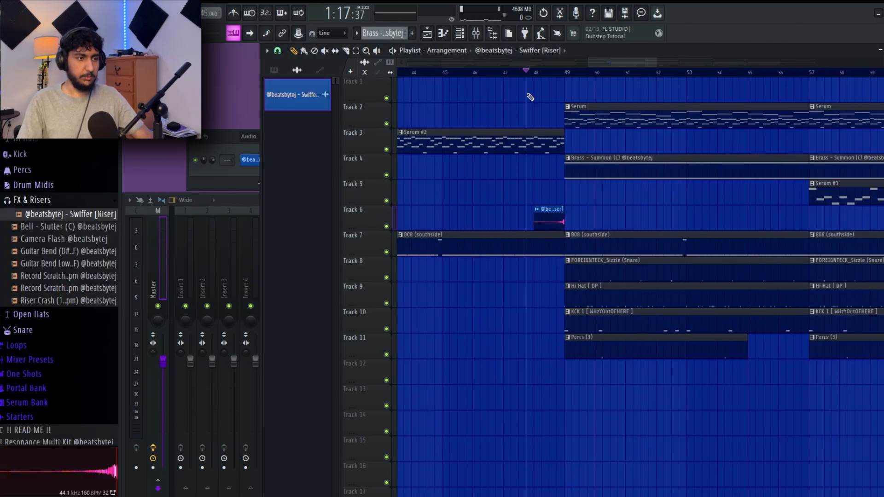
scroll(529, 94, "up", 3)
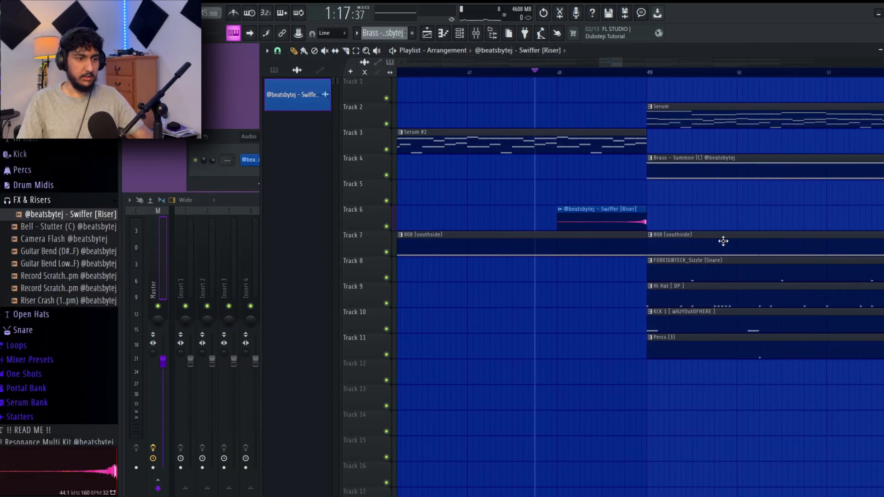
key("space")
scroll(686, 216, "down", 3)
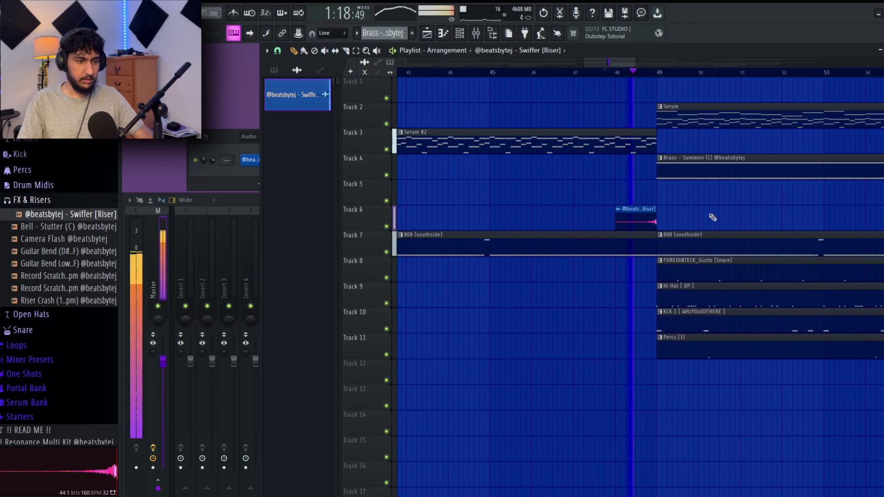
scroll(691, 224, "down", 2)
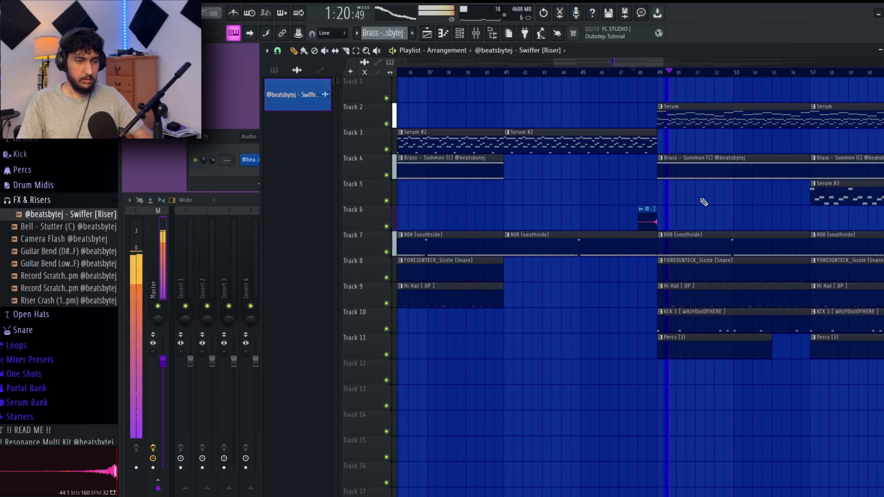
scroll(708, 208, "down", 3)
scroll(690, 221, "down", 2)
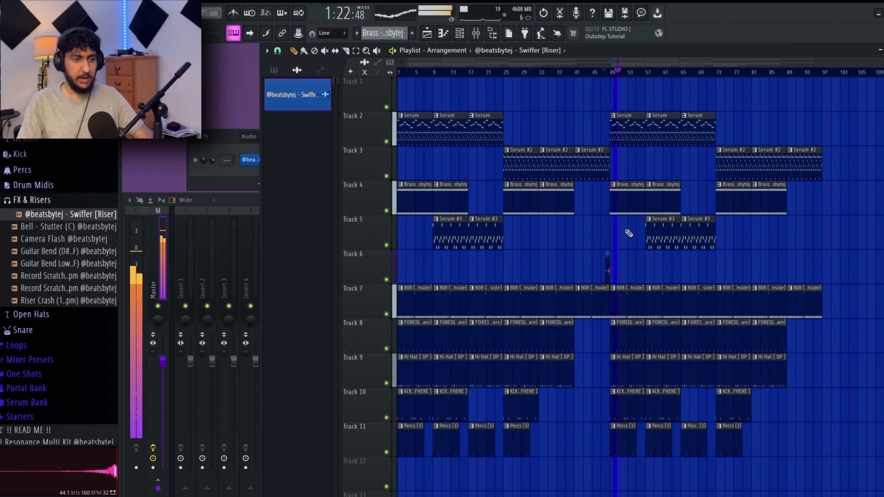
scroll(613, 223, "down", 1)
scroll(613, 223, "down", 1)
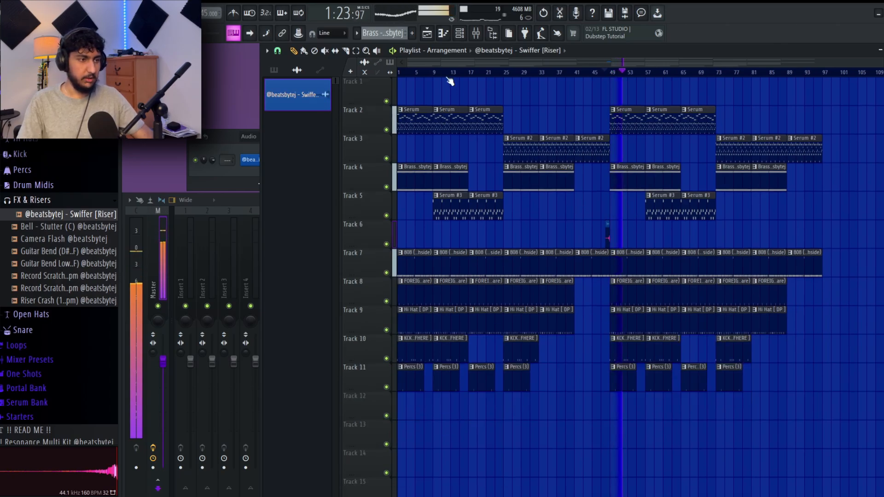
key("space")
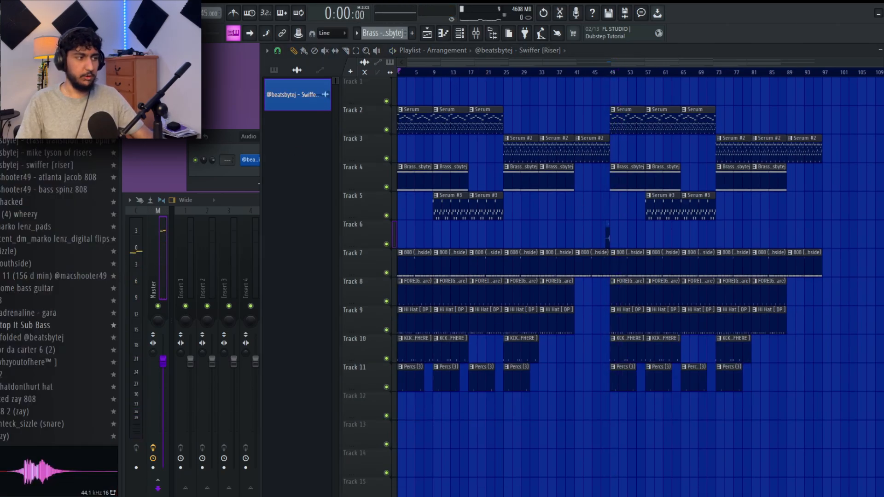
- Add the "! Roll up Tej V2" sample at the start of track 12
left_click_drag(60, 124, 416, 412)
scroll(415, 413, "up", 3)
left_click_drag(612, 395, 631, 369)
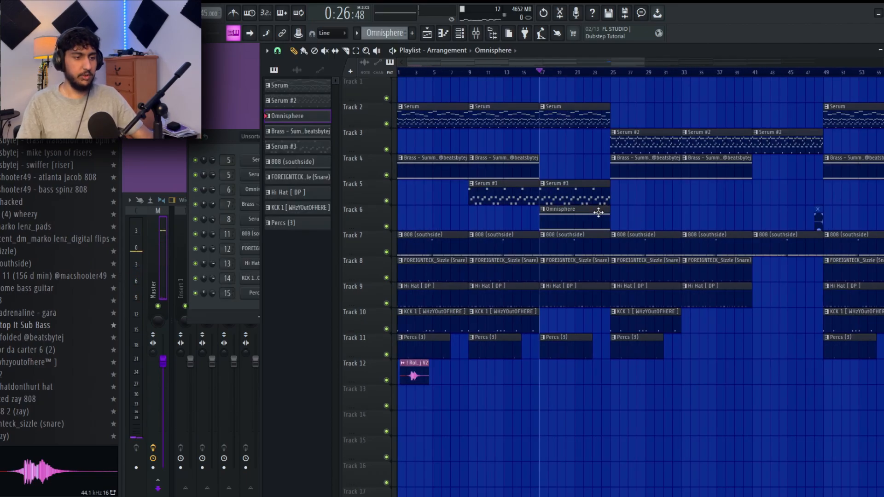
- Place Omnisphere clips on track 6 in bars 17 to 24 and bars 65 to 72
left_click_drag(650, 217, 530, 222)
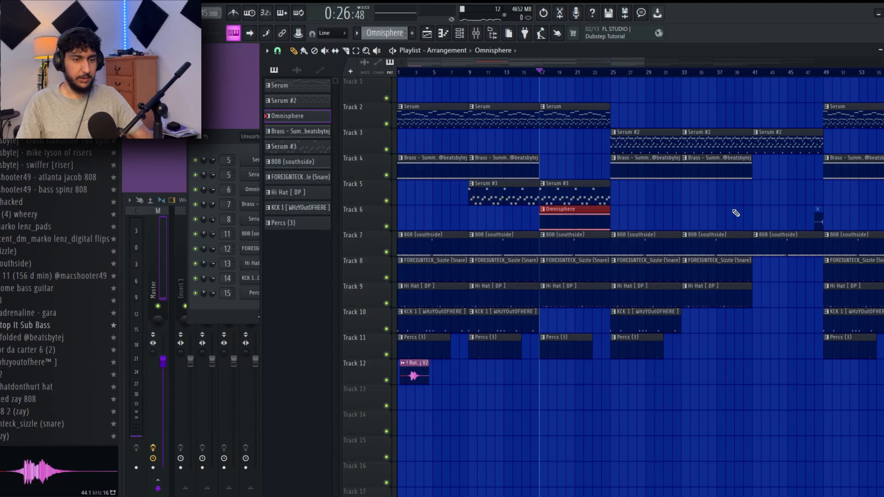
scroll(736, 213, "down", 1)
left_click_drag(589, 217, 489, 218)
scroll(676, 217, "down", 1)
left_click(550, 219, "ctrl")
left_click(501, 218)
left_click(753, 223)
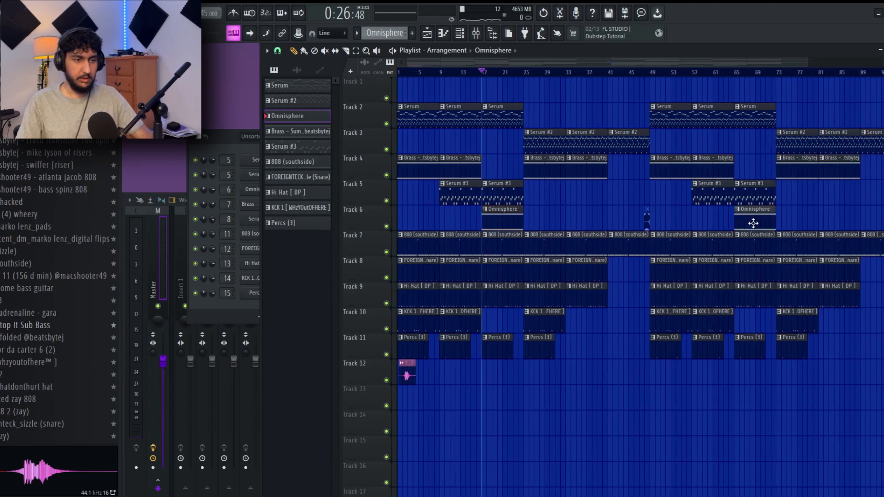
- Replace the Brass clips at bars 33 and 81 with Omnisphere clips on track 6, moving the bar 65 clip to bar 33
left_click_drag(753, 224, 586, 219)
scroll(604, 183, "down", 1)
left_click(755, 219)
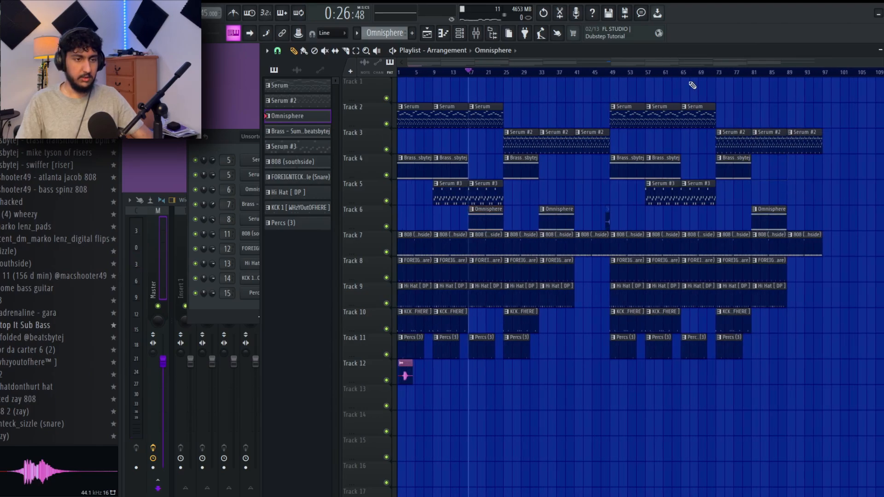
- Play the arrangement from bar 17 to check the added Omnisphere layer
key("space")
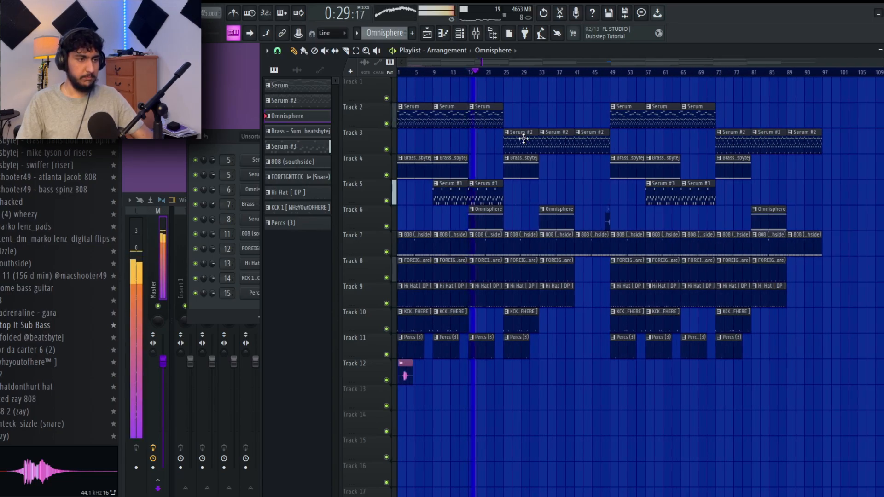
scroll(545, 192, "down", 1)
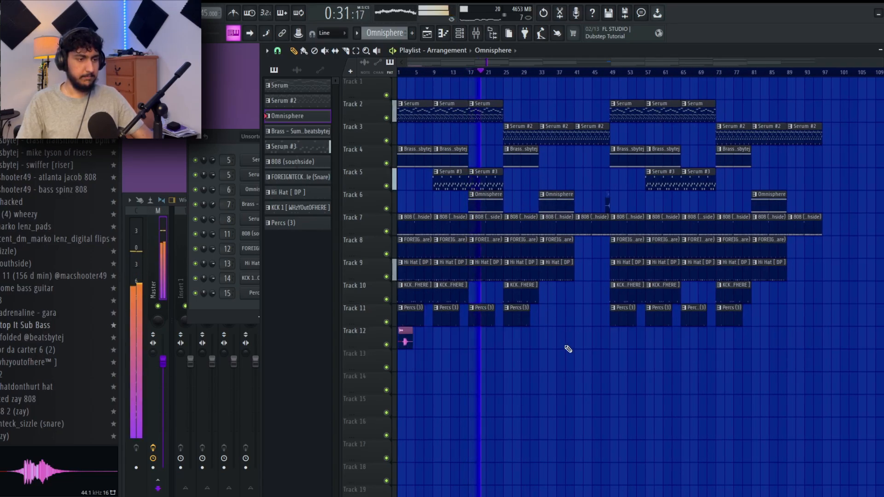